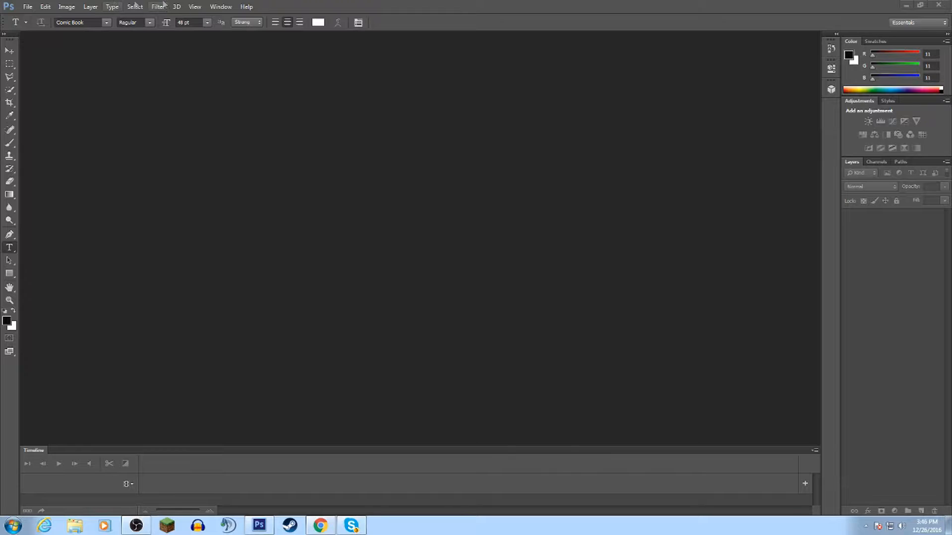
# - Open the imgres JPEG image from the desktop
pyautogui.click(27, 6)
pyautogui.click(30, 26)
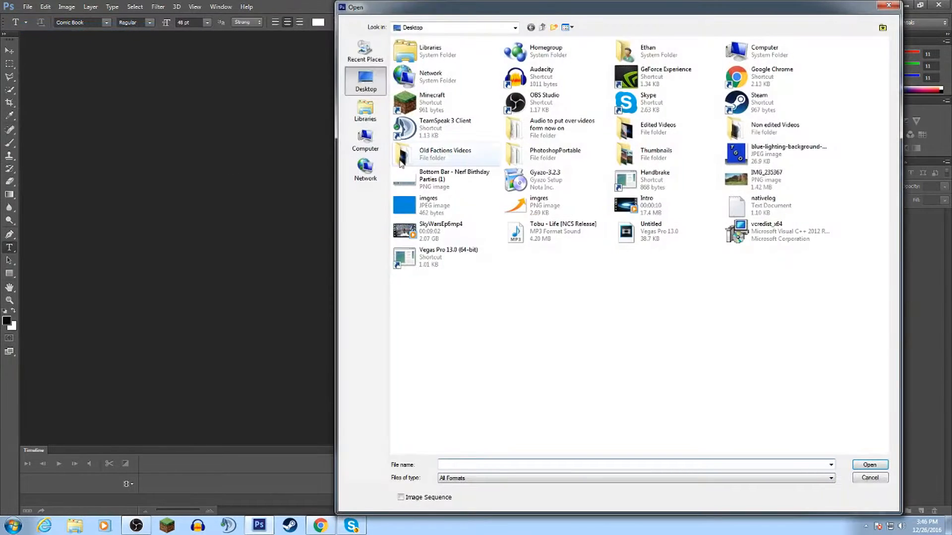
pyautogui.doubleClick(424, 207)
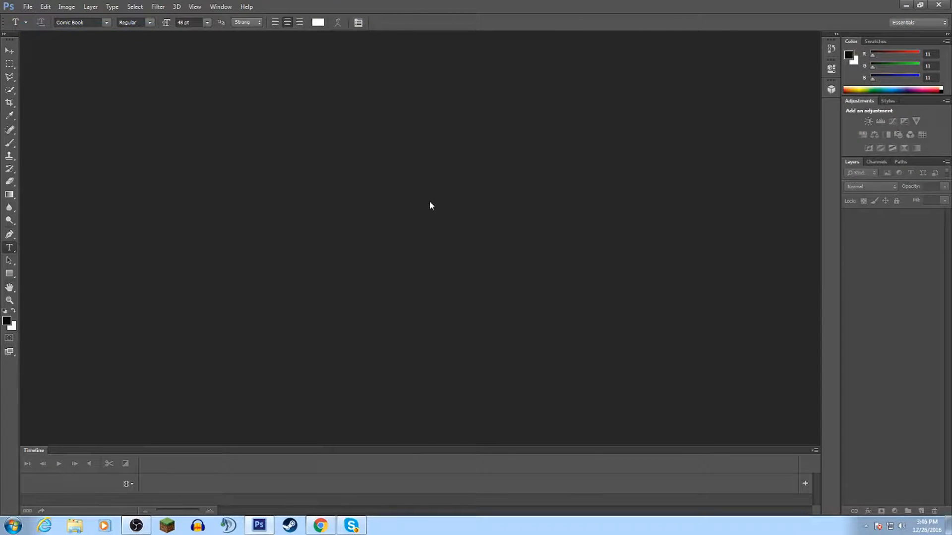
# - Create a new 1237 × 695 pixel RGB document at 72 pixels/inch with transparent background contents
pyautogui.click(27, 7)
pyautogui.click(45, 18)
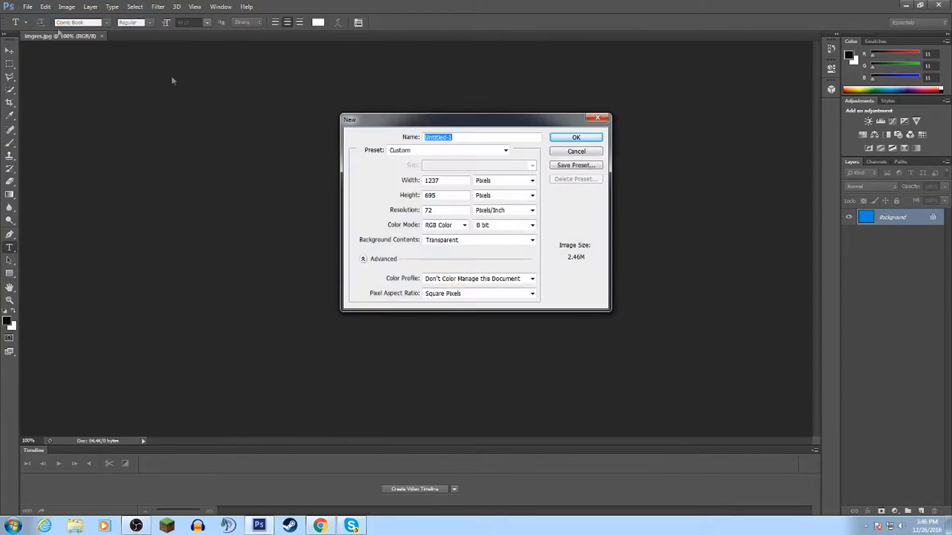
pyautogui.click(576, 137)
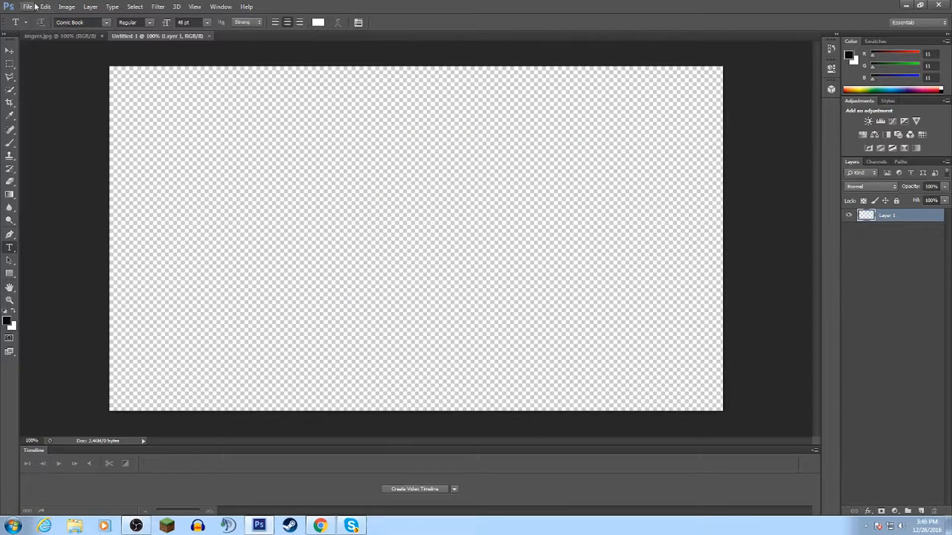
# - Open the imgres PNG image from the desktop
pyautogui.click(27, 6)
pyautogui.click(35, 25)
pyautogui.click(522, 198)
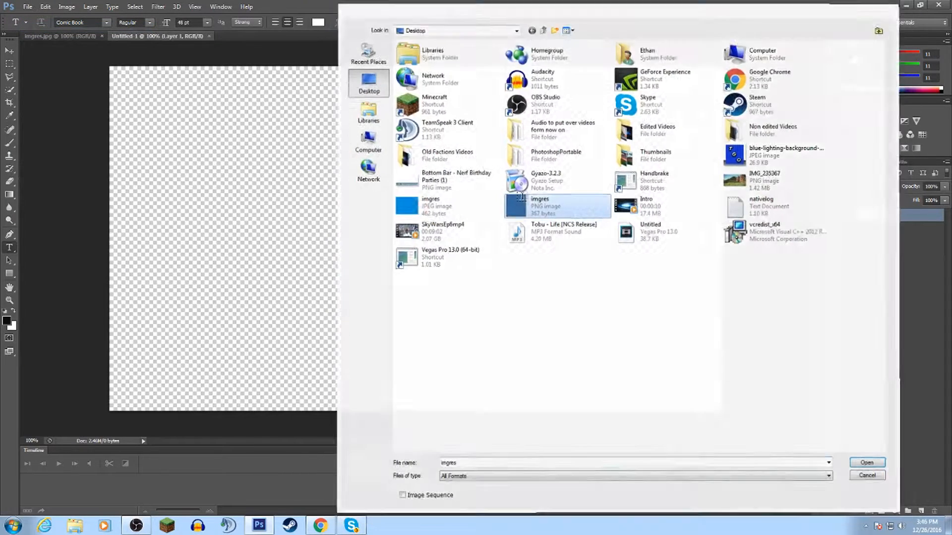
pyautogui.doubleClick(522, 198)
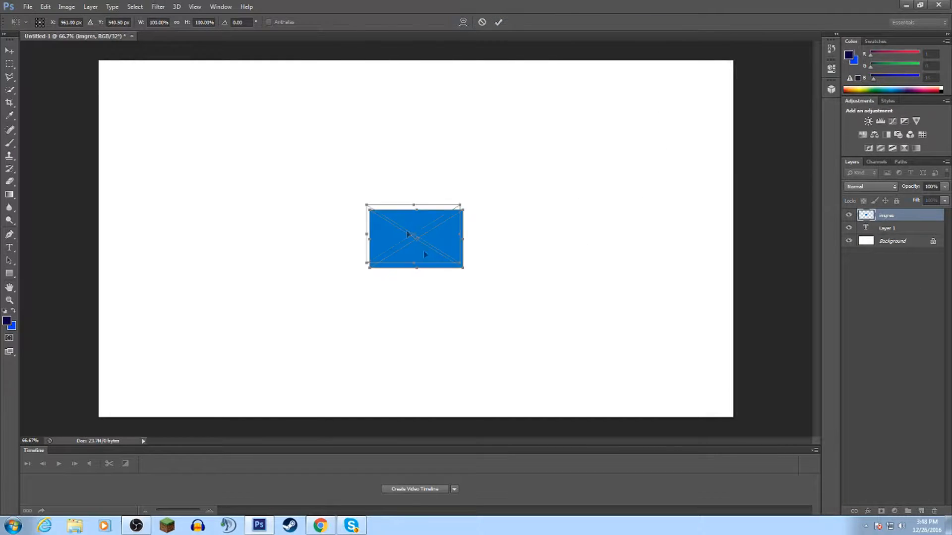
# - Enlarge the placed blue imgres image to about 768%, position it to cover the whole canvas, and commit the placement
pyautogui.moveTo(429, 258); pyautogui.dragTo(749, 428)
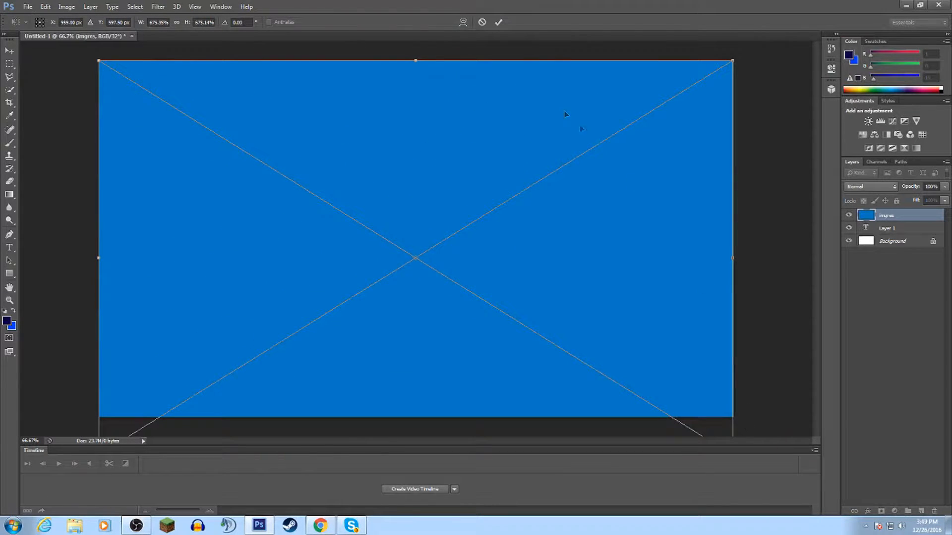
pyautogui.moveTo(679, 350); pyautogui.dragTo(621, 289)
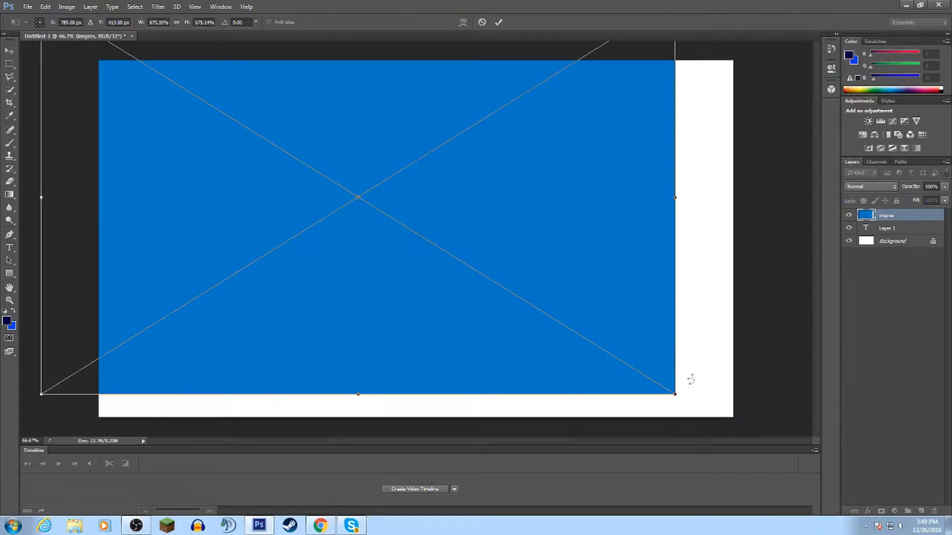
pyautogui.moveTo(672, 398)
pyautogui.mouseDown()
pyautogui.moveTo(347, 243)
pyautogui.moveTo(261, 215)
pyautogui.moveTo(722, 439)
pyautogui.moveTo(433, 232)
pyautogui.moveTo(575, 323)
pyautogui.moveTo(444, 247)
pyautogui.moveTo(484, 273)
pyautogui.moveTo(444, 225)
pyautogui.moveTo(676, 391)
pyautogui.mouseUp()
pyautogui.moveTo(417, 235); pyautogui.dragTo(380, 210)
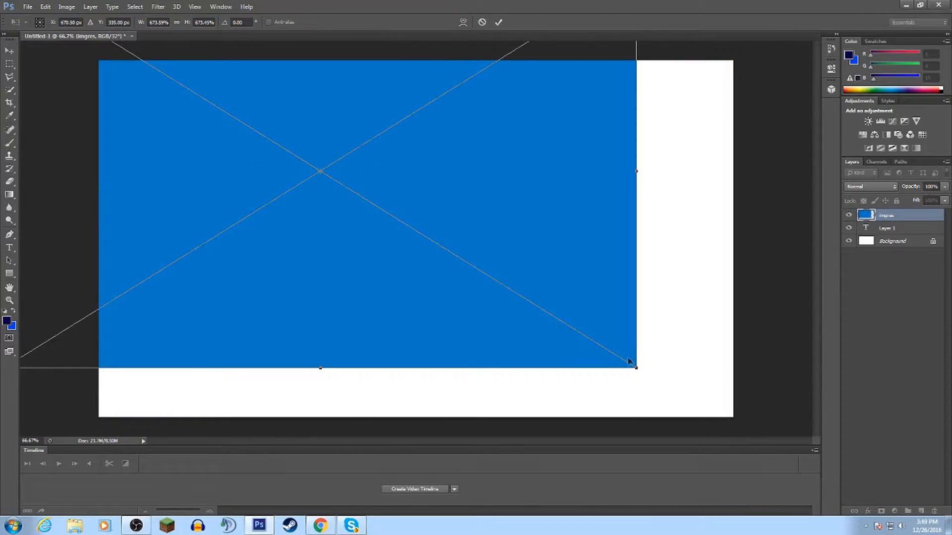
pyautogui.moveTo(635, 368); pyautogui.dragTo(724, 419)
pyautogui.moveTo(522, 278); pyautogui.dragTo(588, 338)
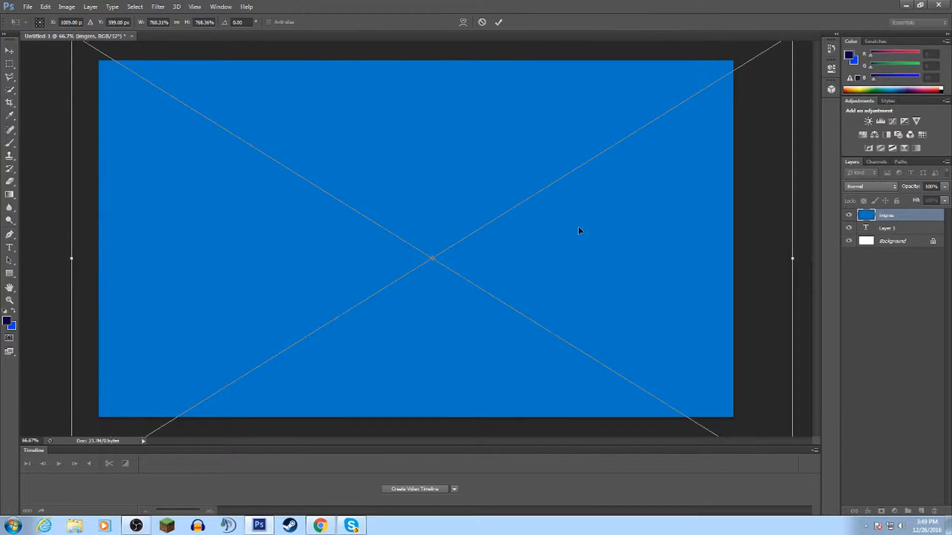
pyautogui.click(498, 23)
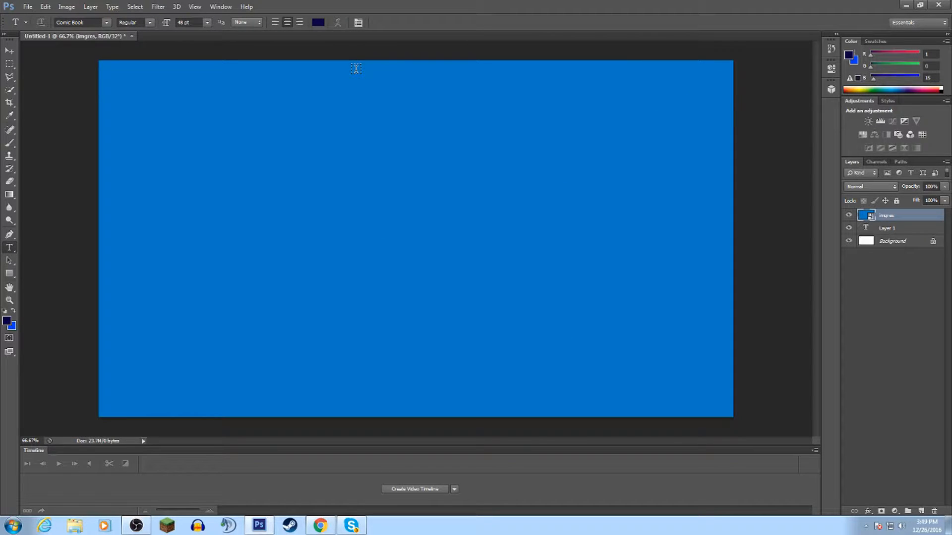
pyautogui.click(28, 6)
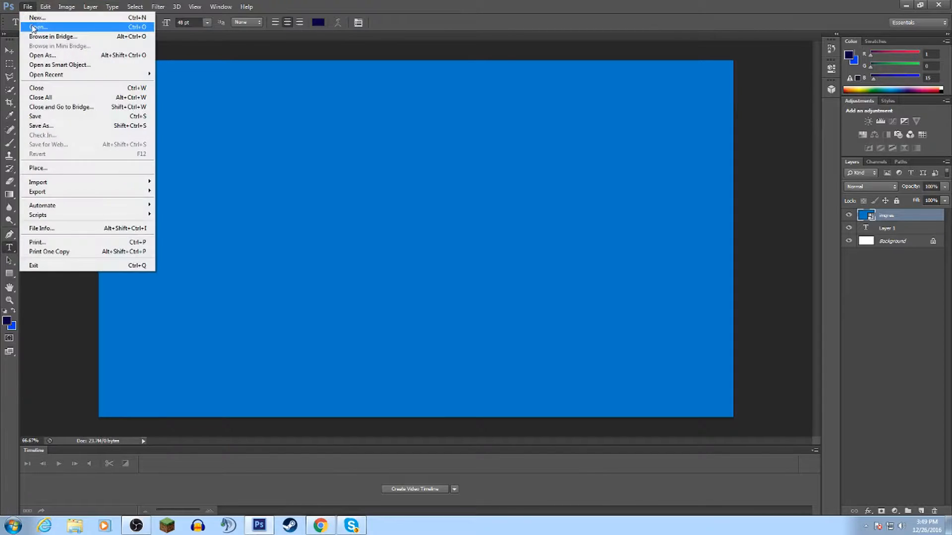
pyautogui.click(33, 29)
pyautogui.doubleClick(440, 201)
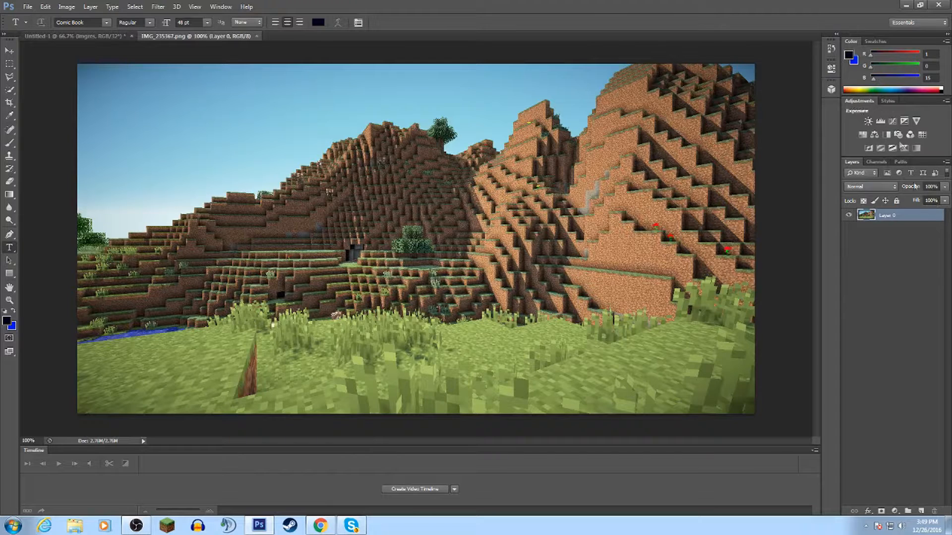
pyautogui.click(945, 186)
pyautogui.moveTo(944, 200); pyautogui.dragTo(924, 201)
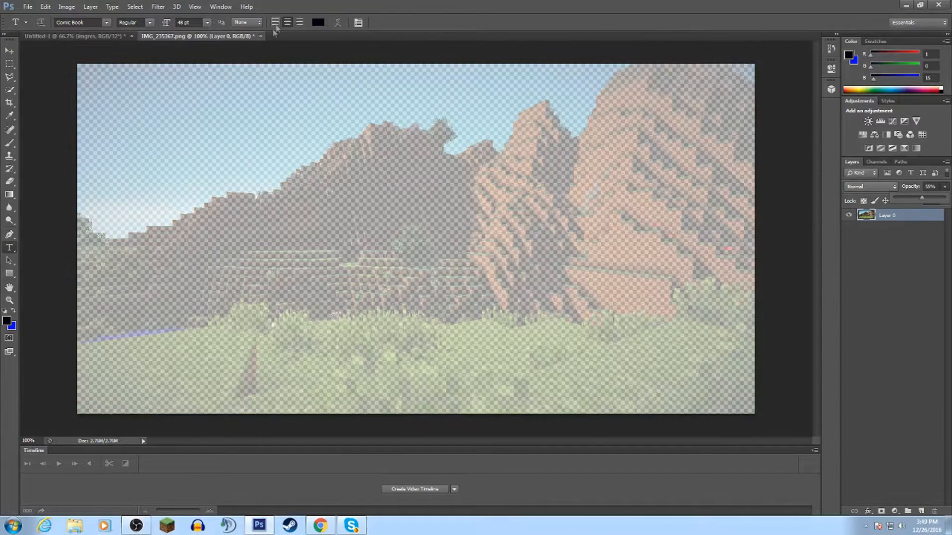
pyautogui.click(260, 37)
pyautogui.click(260, 36)
pyautogui.click(485, 199)
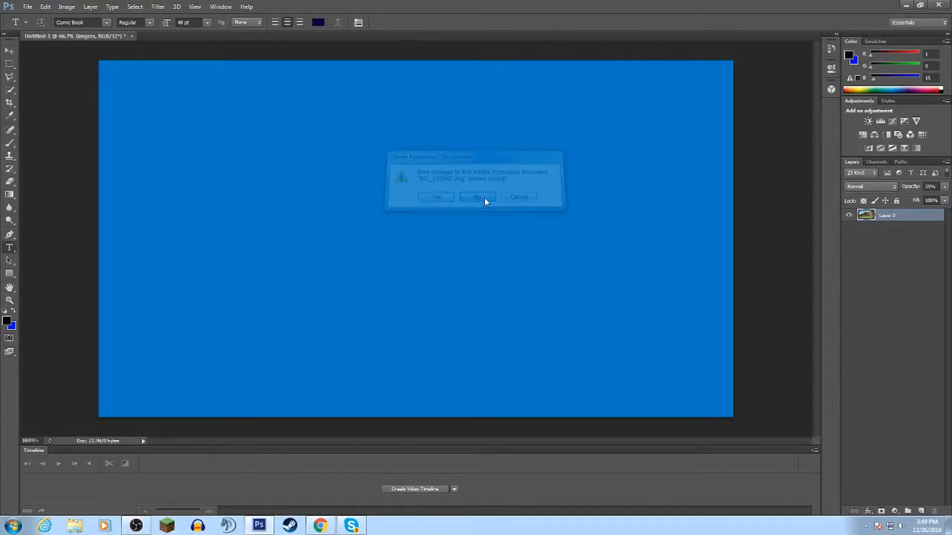
# - Place the IMG_235367 image into the document and stretch it to about 141% width and 153% height to fill the canvas
pyautogui.click(27, 6)
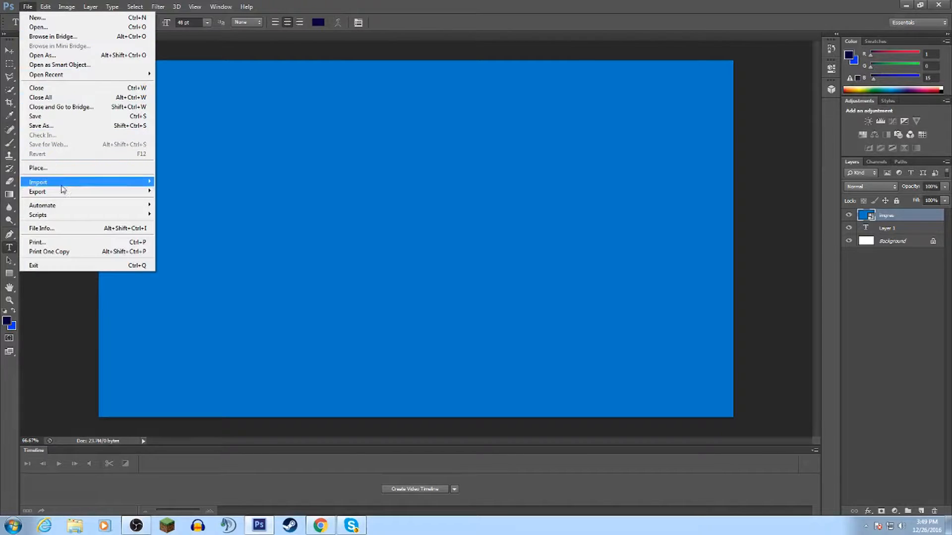
pyautogui.click(63, 169)
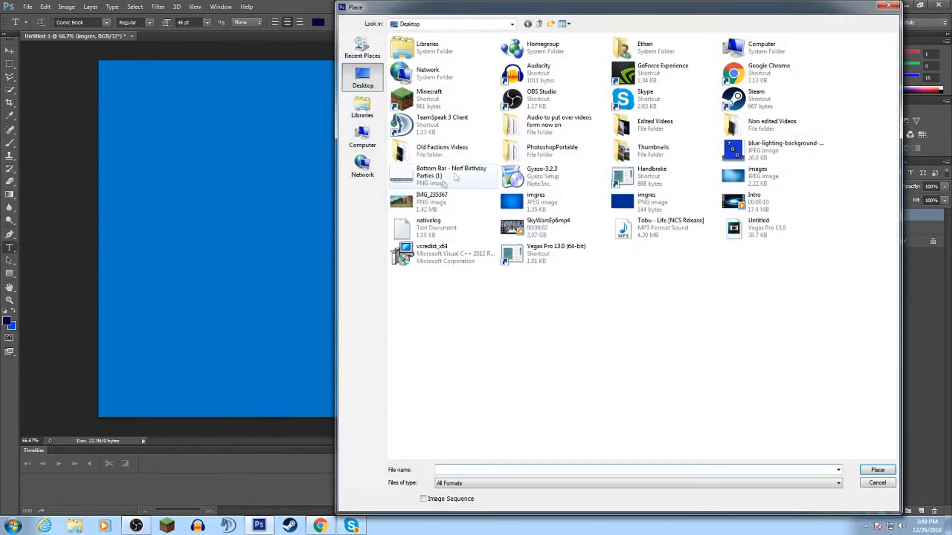
pyautogui.doubleClick(430, 208)
pyautogui.moveTo(433, 237); pyautogui.dragTo(343, 176)
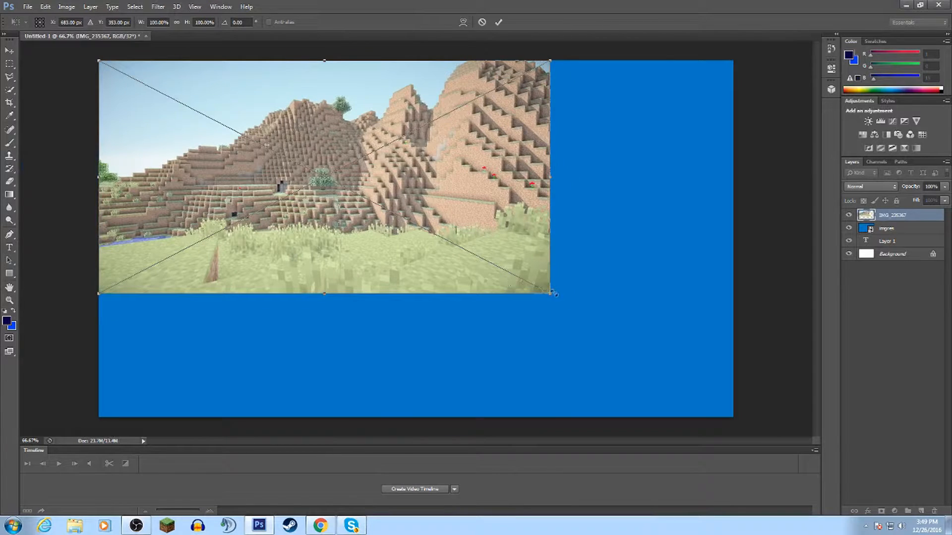
pyautogui.moveTo(550, 296); pyautogui.dragTo(734, 424)
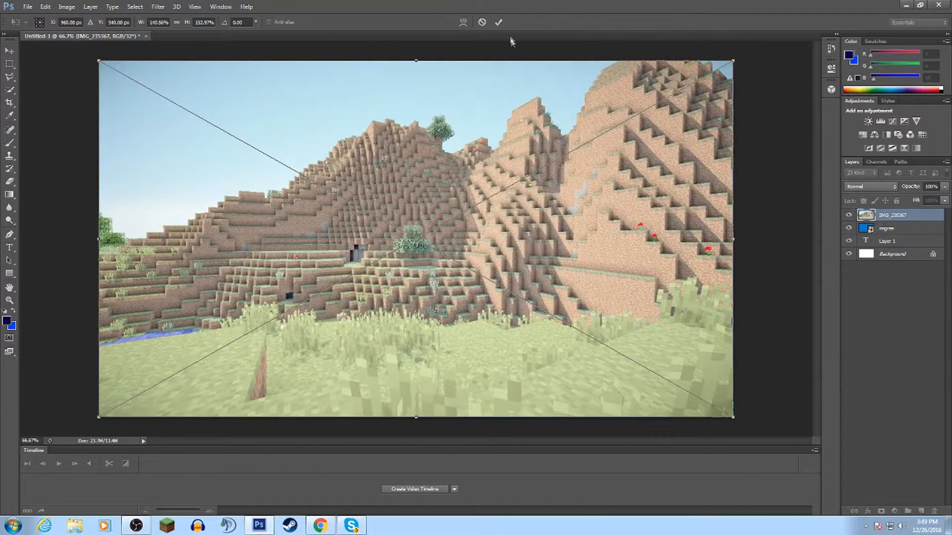
pyautogui.click(499, 23)
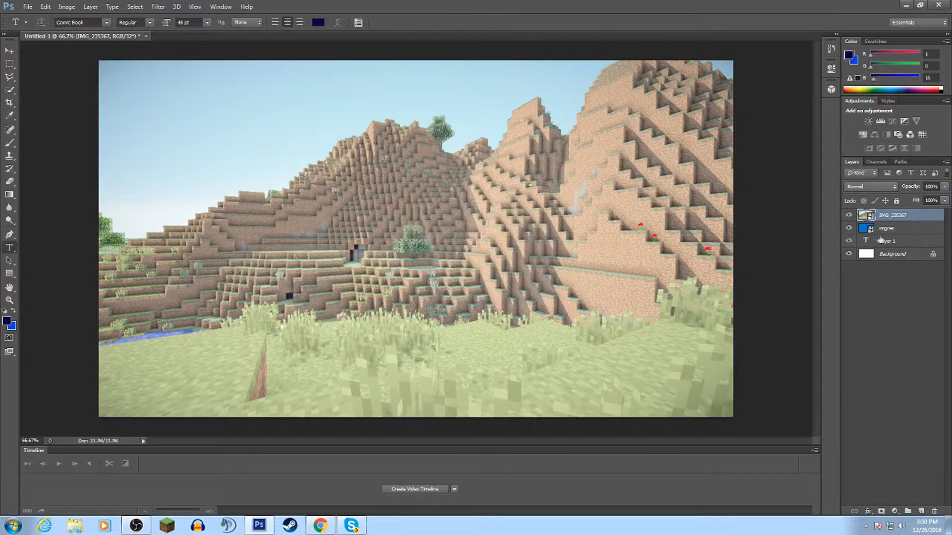
# - Lower the IMG_235367 layer's opacity to 39% over the blue background
pyautogui.click(946, 187)
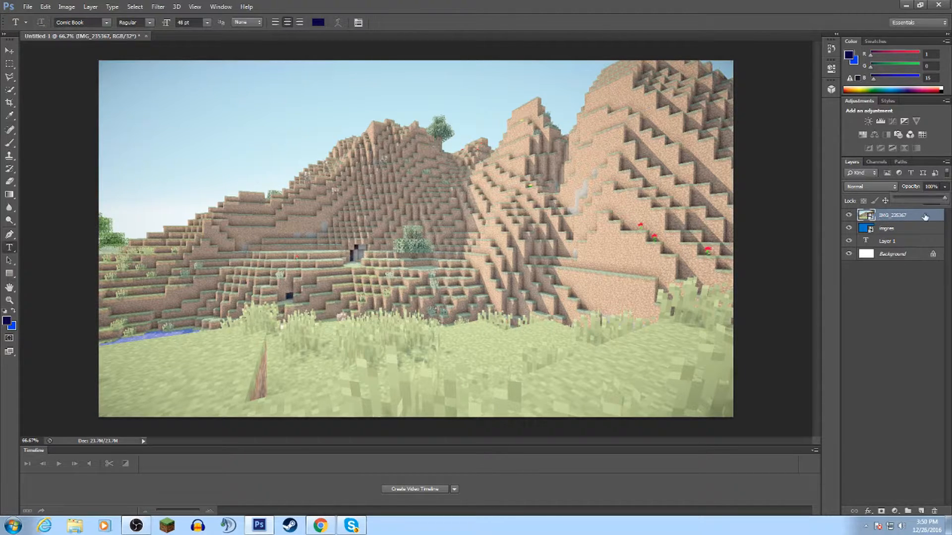
pyautogui.moveTo(942, 202); pyautogui.dragTo(913, 197)
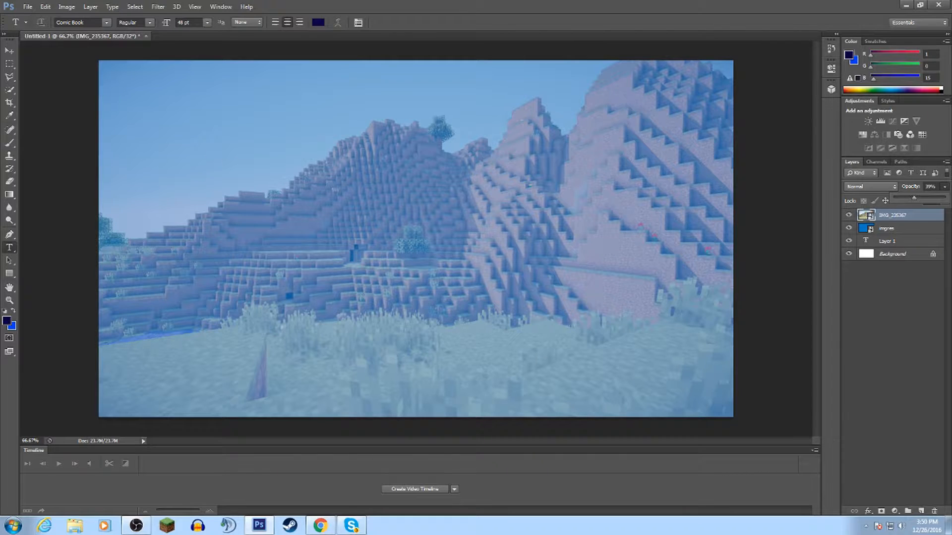
pyautogui.moveTo(914, 198); pyautogui.dragTo(914, 198)
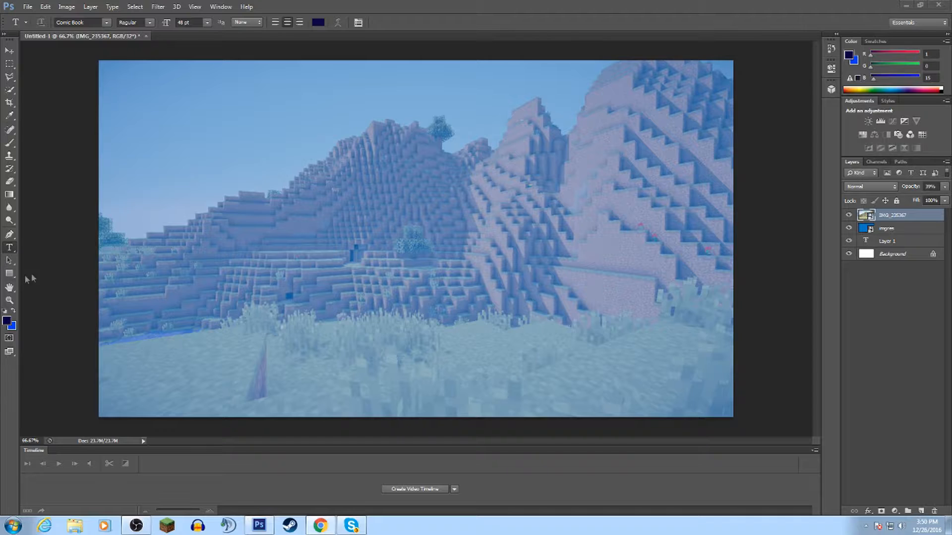
# - Start a new text layer over the mountain slope and browse the fonts, keeping Comic Book
pyautogui.click(355, 188)
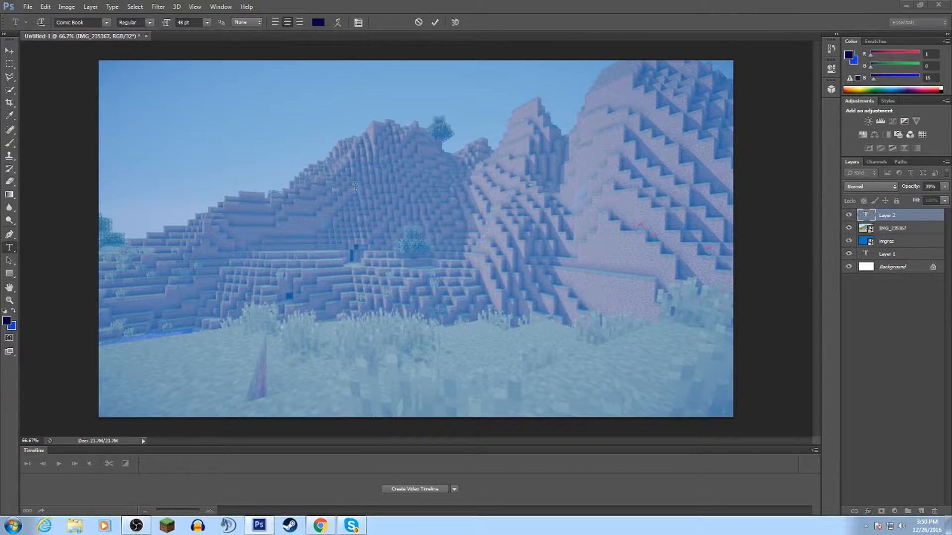
pyautogui.click(107, 22)
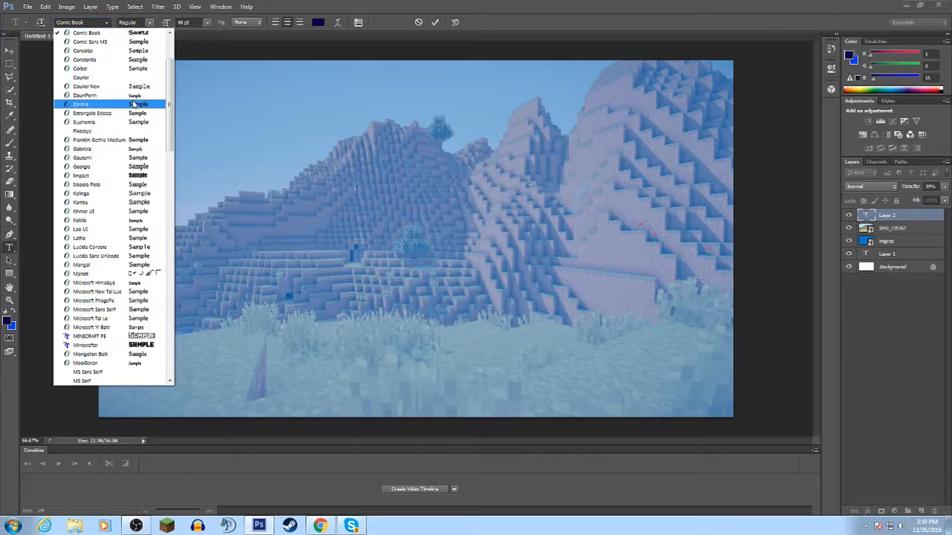
pyautogui.click(361, 180)
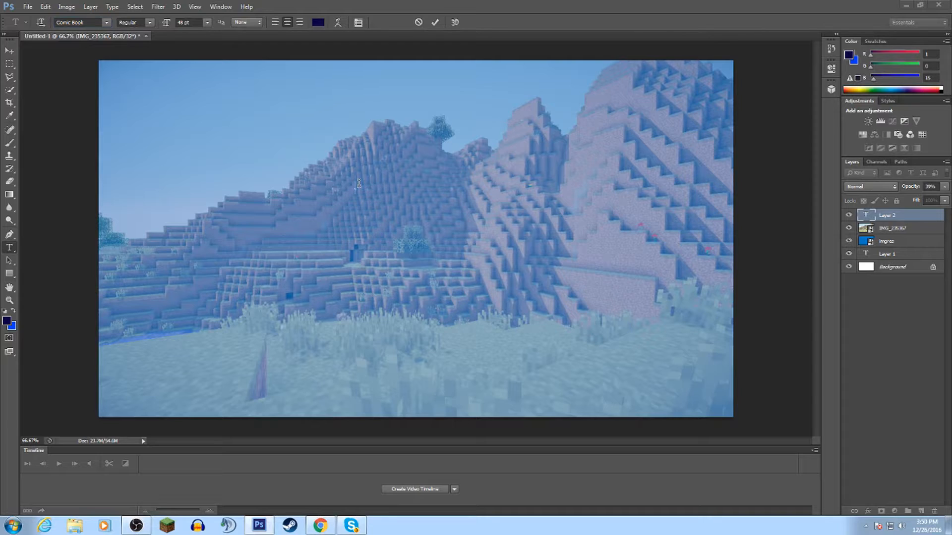
# - Try font sizes of 200 pt and 150 pt for the new text
pyautogui.click(184, 20)
pyautogui.write('200')
pyautogui.press('Return')
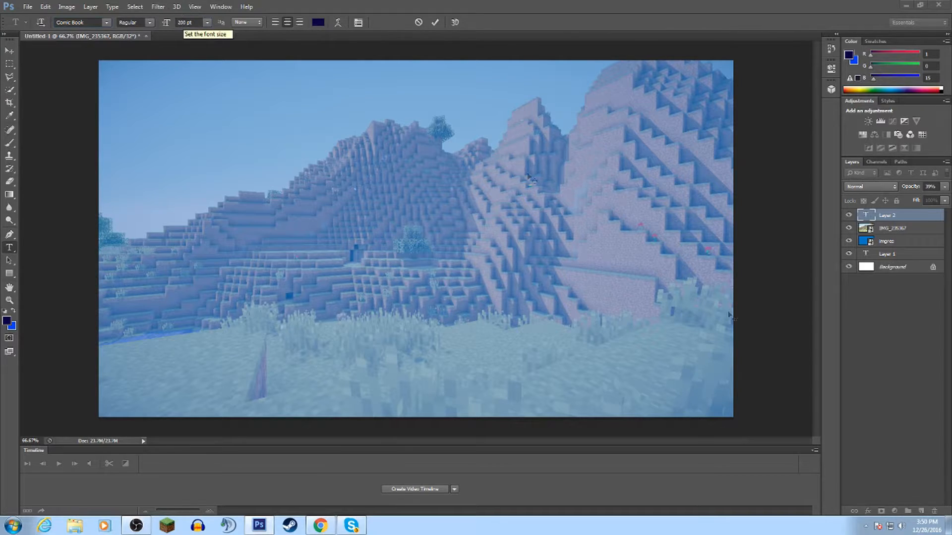
pyautogui.click(185, 22)
pyautogui.write('150')
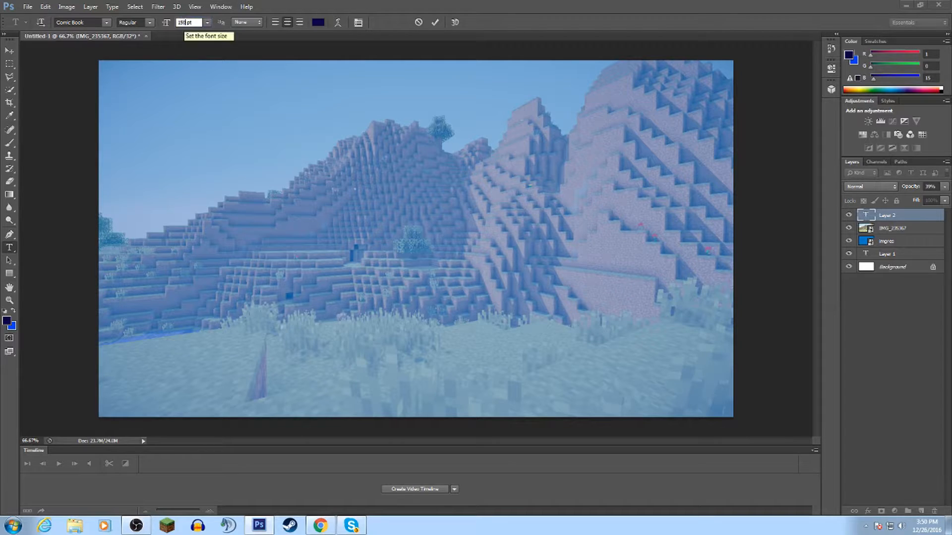
pyautogui.press('Return')
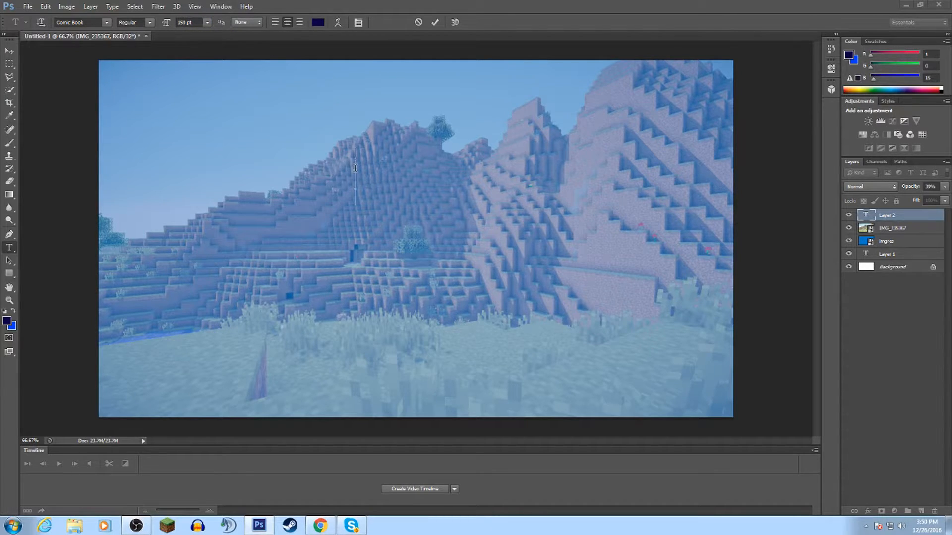
# - Set the font size of the new text to 100 pt
pyautogui.click(182, 22)
pyautogui.press('BackSpace')
pyautogui.write('00')
pyautogui.press('Return')
# - Enter "How To Improve" as the first line of the new text, with a capital T in "To"
pyautogui.write('\\')
pyautogui.press('BackSpace')
pyautogui.write('How to')
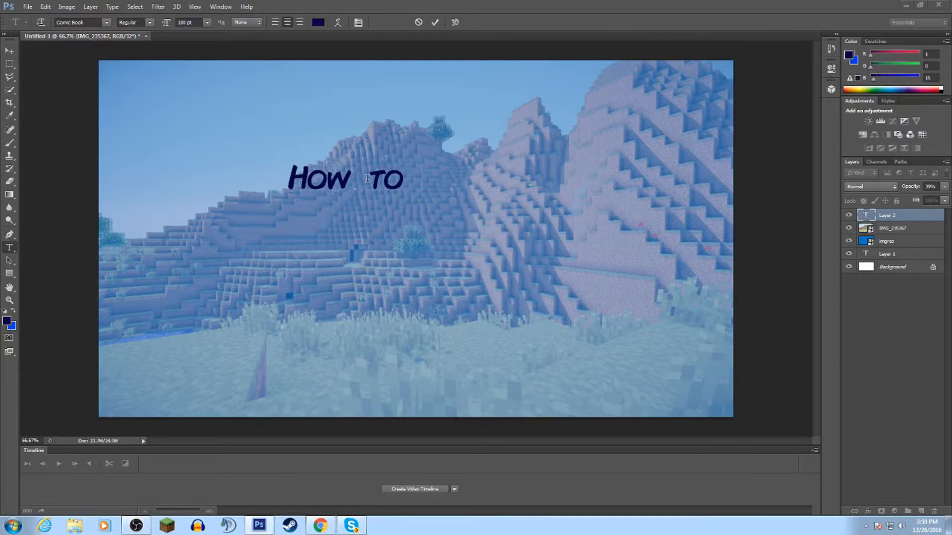
pyautogui.write(' Impro')
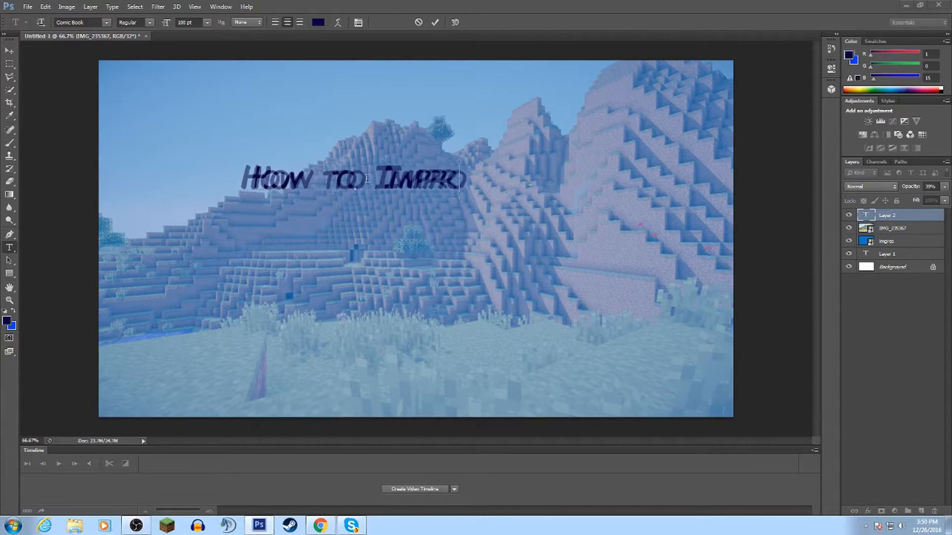
pyautogui.press('BackSpace')
pyautogui.press('BackSpace')
pyautogui.press('BackSpace')
pyautogui.press('BackSpace')
pyautogui.press('BackSpace')
pyautogui.press('BackSpace')
pyautogui.press('BackSpace')
pyautogui.press('BackSpace')
pyautogui.write('T')
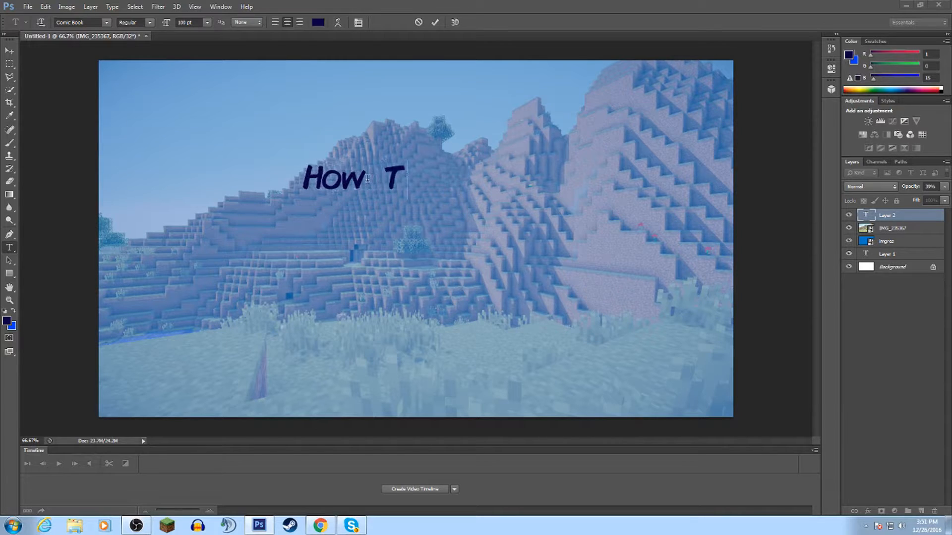
pyautogui.write('o Impro')
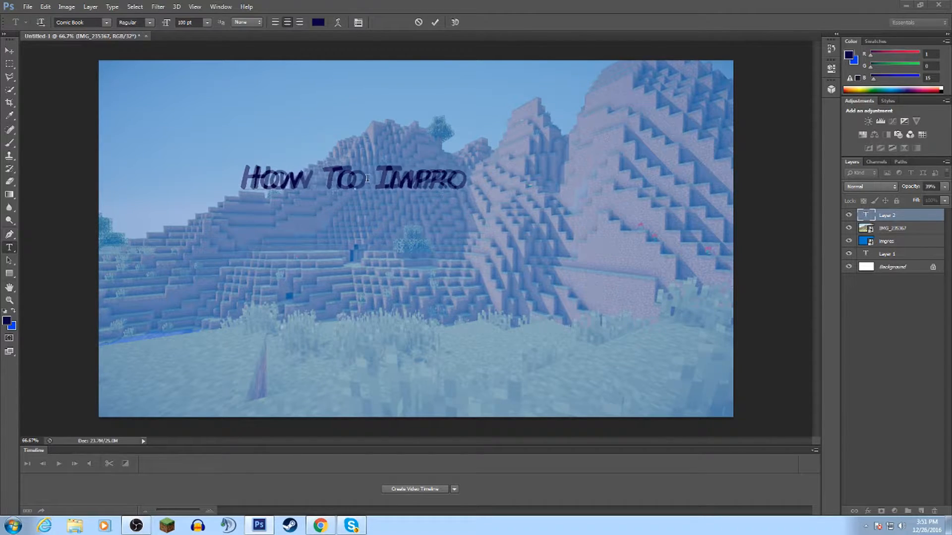
pyautogui.press('BackSpace')
pyautogui.write('ove')
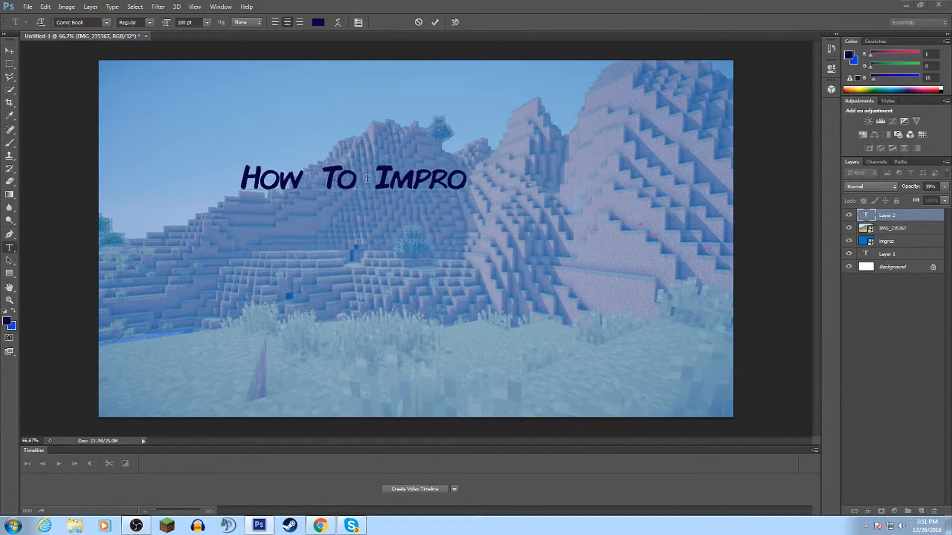
# - Add a second line reading "Minecraft FPS" to the text
pyautogui.press('Return')
pyautogui.write('Mi')
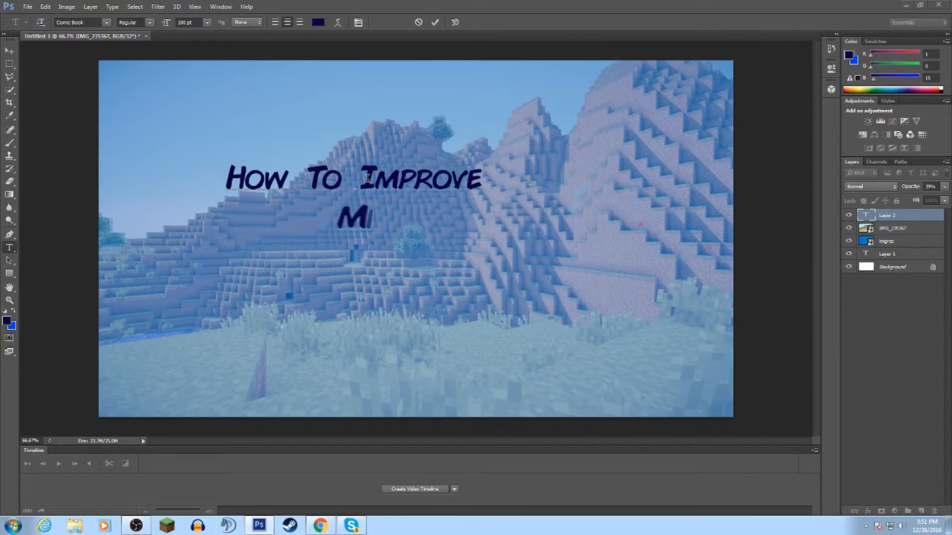
pyautogui.write('necraft FPS')
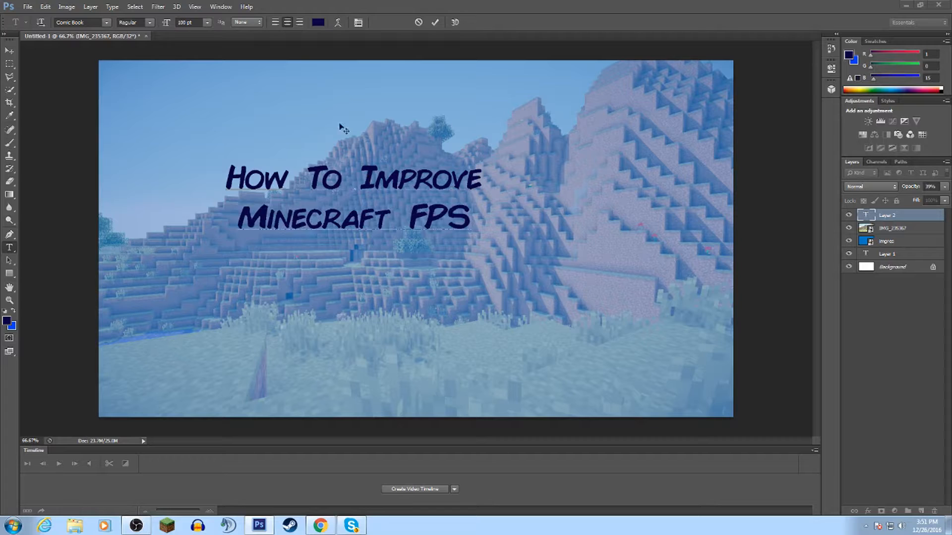
# - Recolor the "How To Improve" line pure white, with the color intensity raised to +2.30 stops
pyautogui.moveTo(236, 173); pyautogui.dragTo(480, 184)
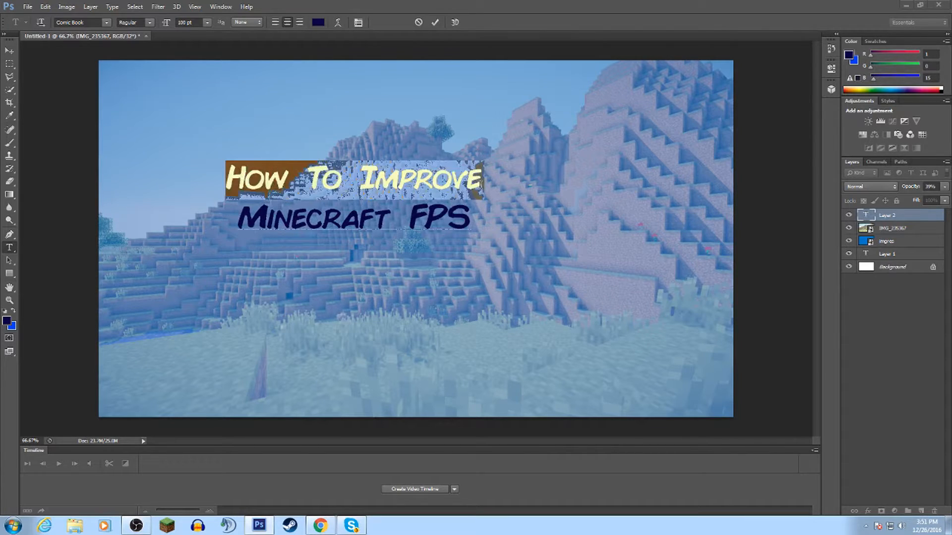
pyautogui.click(314, 24)
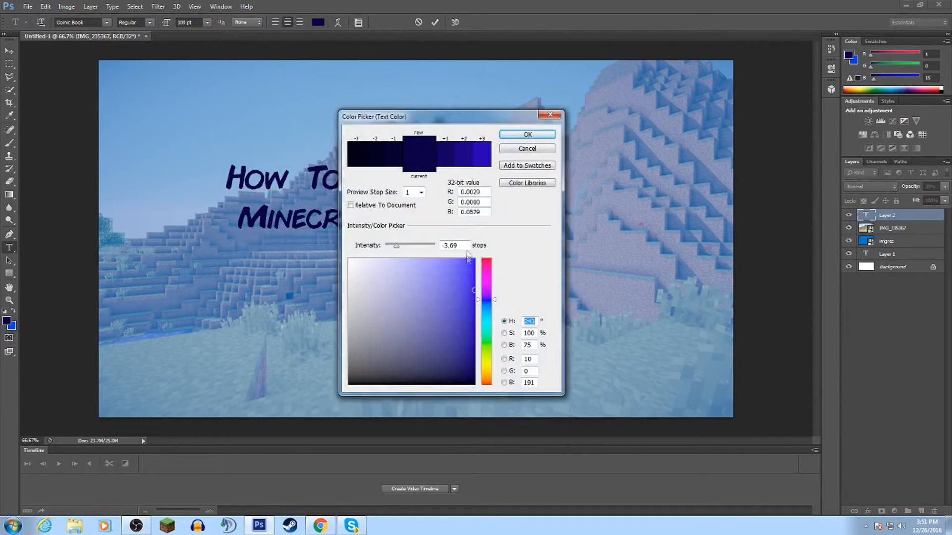
pyautogui.moveTo(463, 295); pyautogui.dragTo(348, 258)
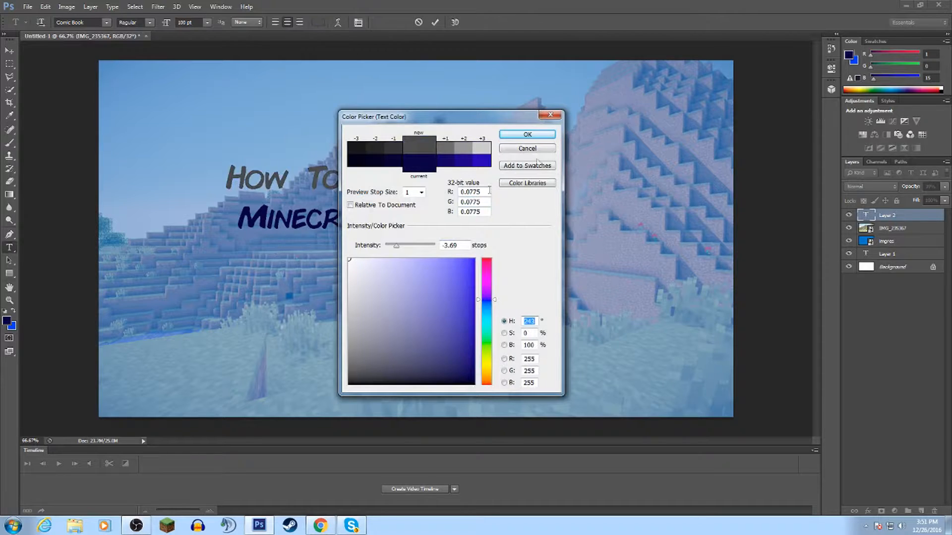
pyautogui.moveTo(396, 246); pyautogui.dragTo(418, 246)
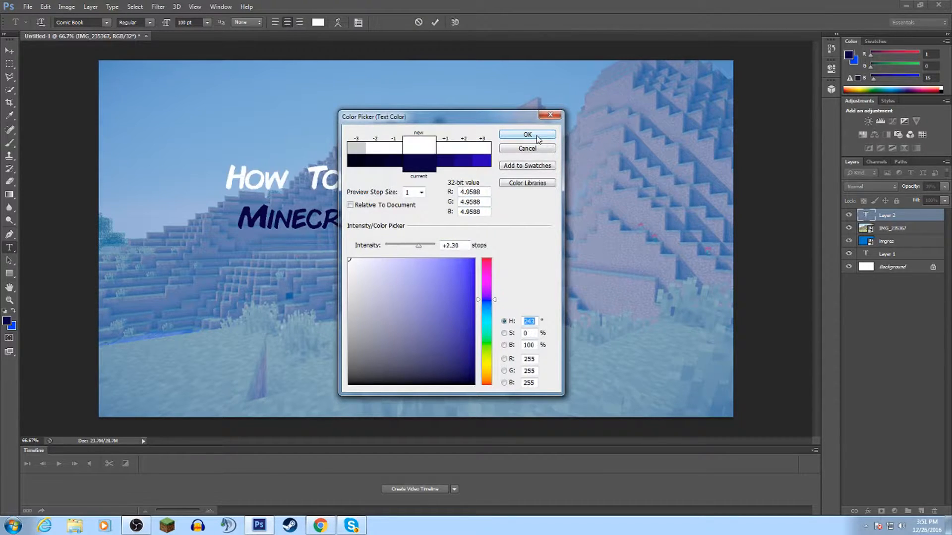
pyautogui.click(527, 135)
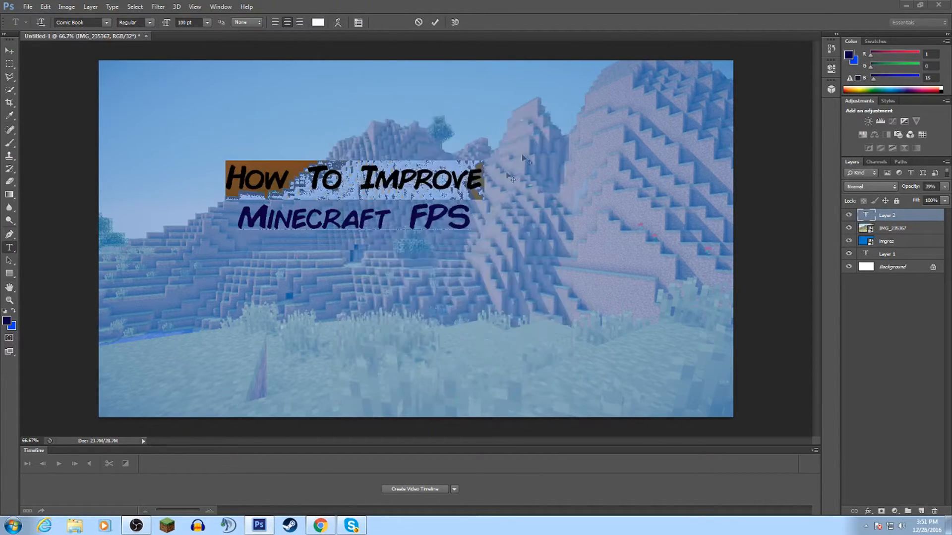
# - Try a pale purple text color on the "Minecraft FPS" line
pyautogui.click(471, 215)
pyautogui.moveTo(471, 215); pyautogui.dragTo(237, 218)
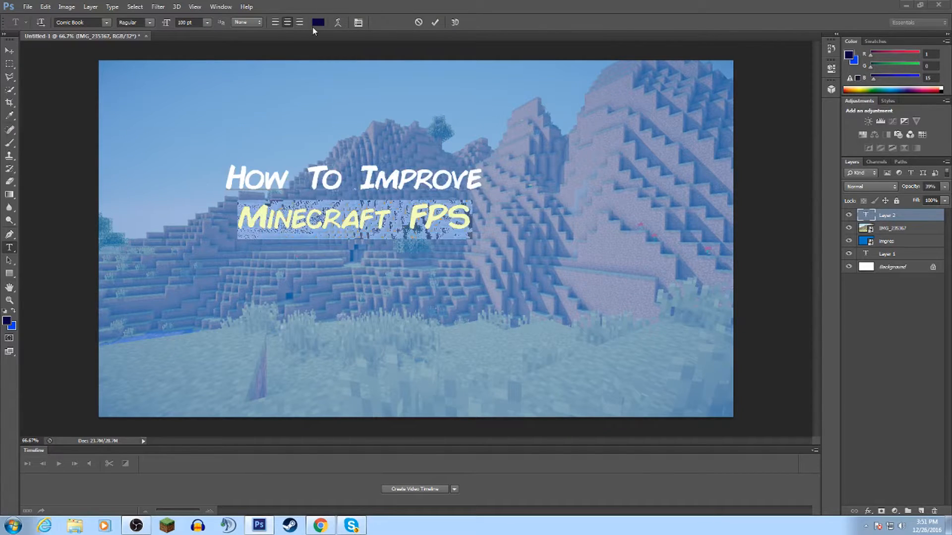
pyautogui.click(318, 23)
pyautogui.moveTo(470, 287); pyautogui.dragTo(411, 267)
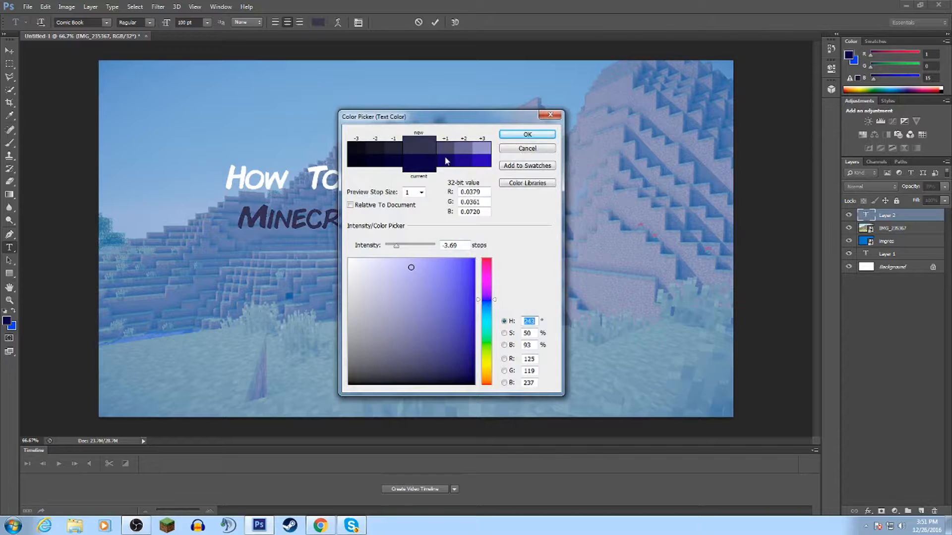
pyautogui.click(490, 160)
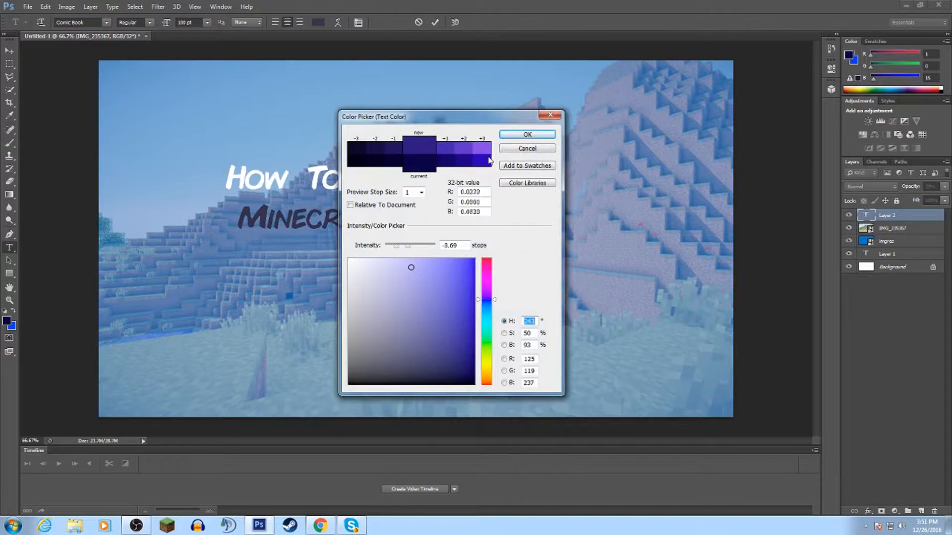
pyautogui.click(524, 135)
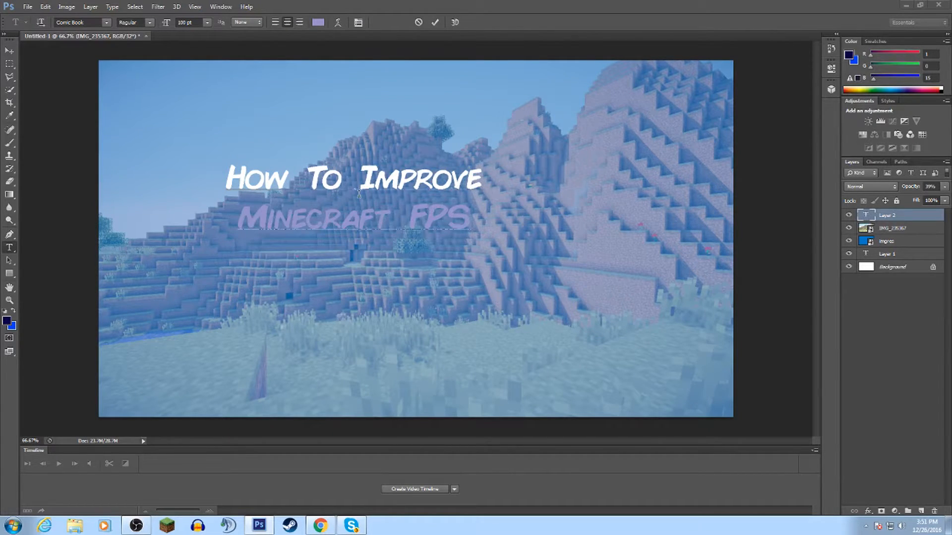
# - Recolor the "Minecraft FPS" line a saturated dark blue, with the color intensity lowered to -2.00 stops
pyautogui.moveTo(474, 218); pyautogui.dragTo(147, 212)
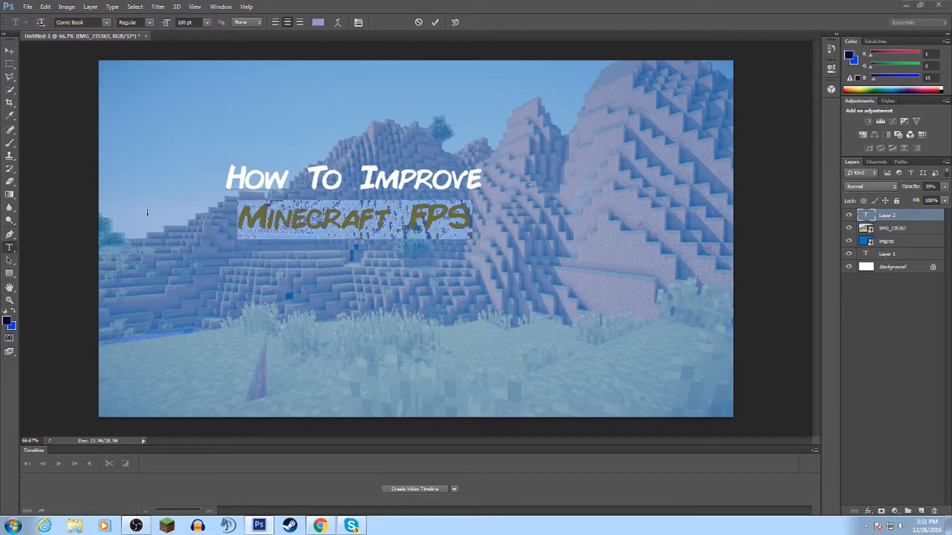
pyautogui.click(318, 23)
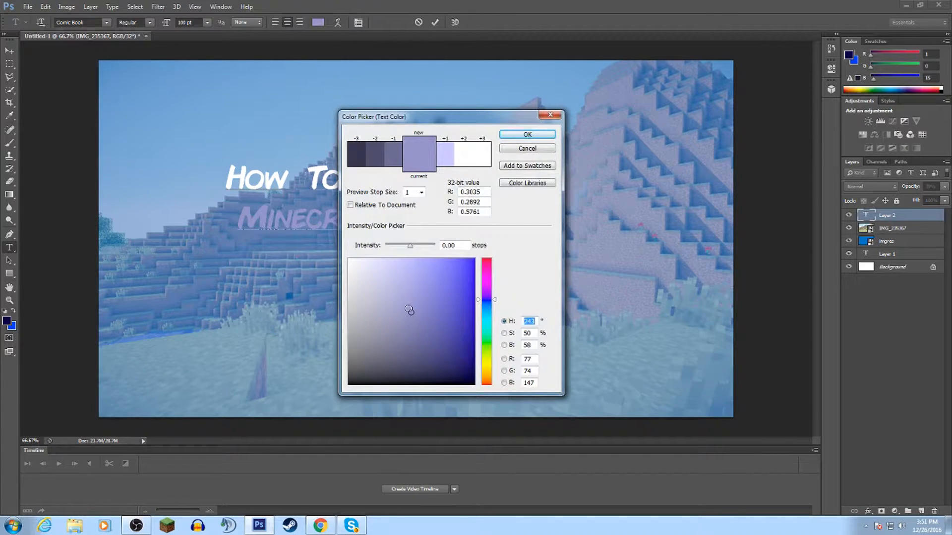
pyautogui.moveTo(408, 301)
pyautogui.mouseDown()
pyautogui.moveTo(465, 278)
pyautogui.moveTo(468, 290)
pyautogui.mouseUp()
pyautogui.click(397, 151)
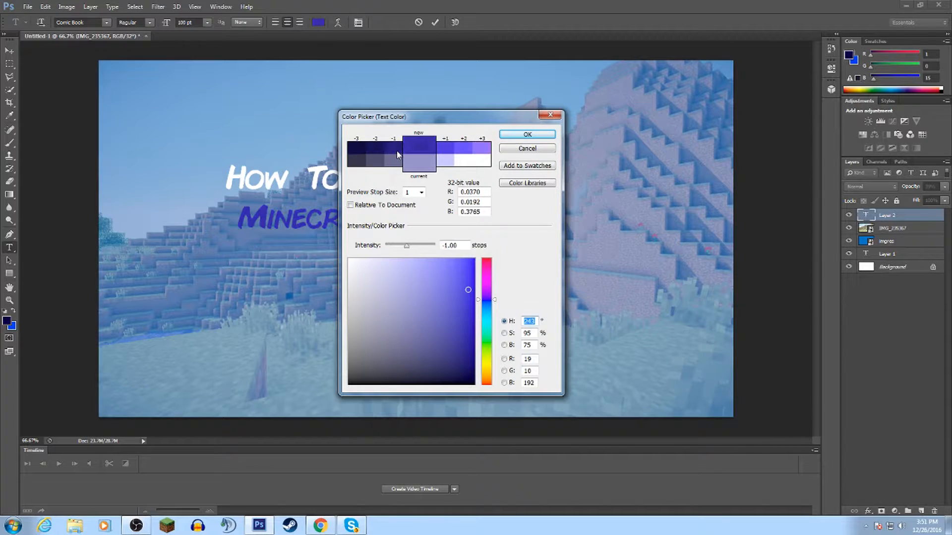
pyautogui.click(397, 150)
pyautogui.click(459, 283)
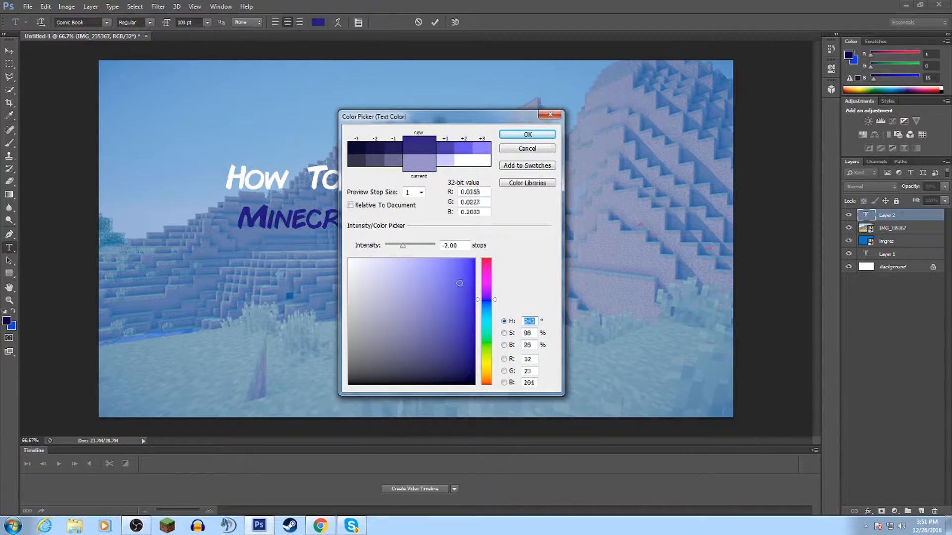
pyautogui.moveTo(460, 282); pyautogui.dragTo(466, 271)
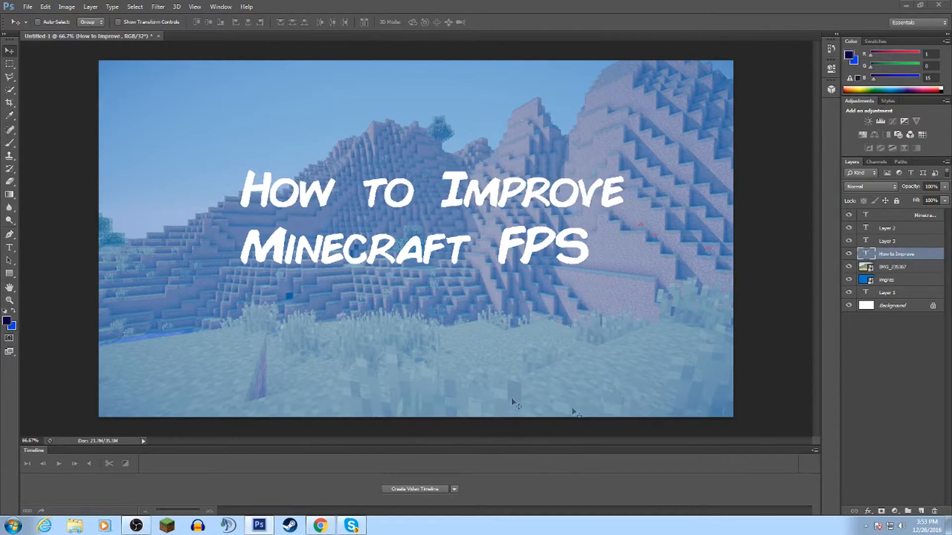
# - Hide the unused text layers Layer 3 and Layer 2
pyautogui.click(11, 248)
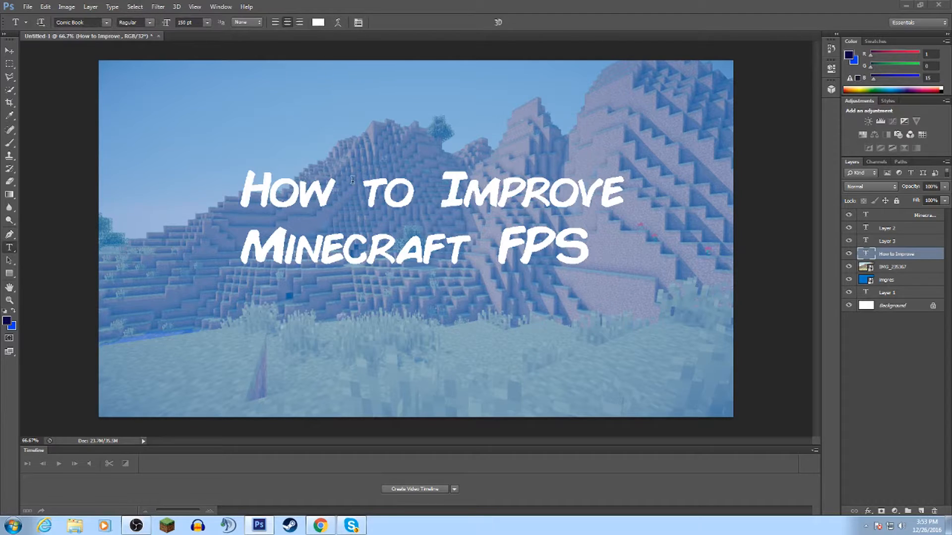
pyautogui.rightClick(896, 243)
pyautogui.click(916, 232)
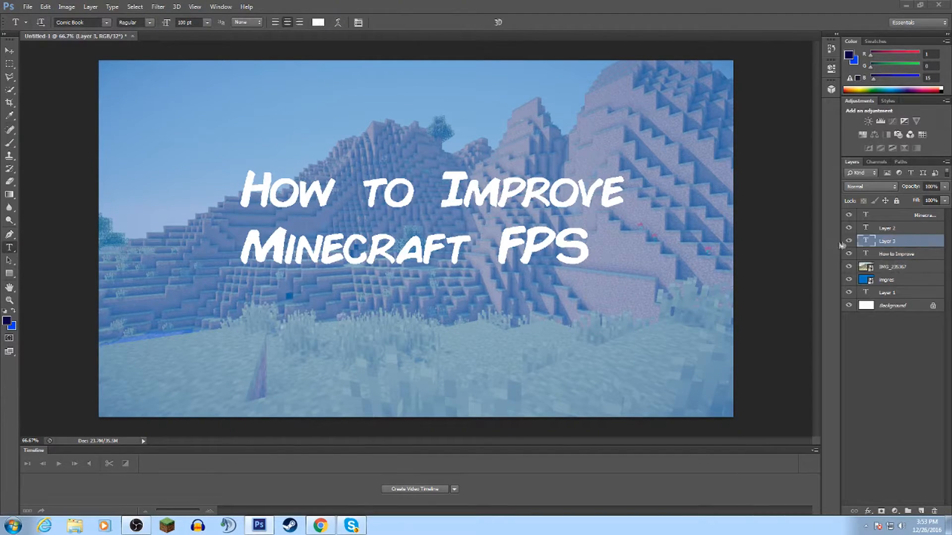
pyautogui.moveTo(847, 242); pyautogui.dragTo(848, 230)
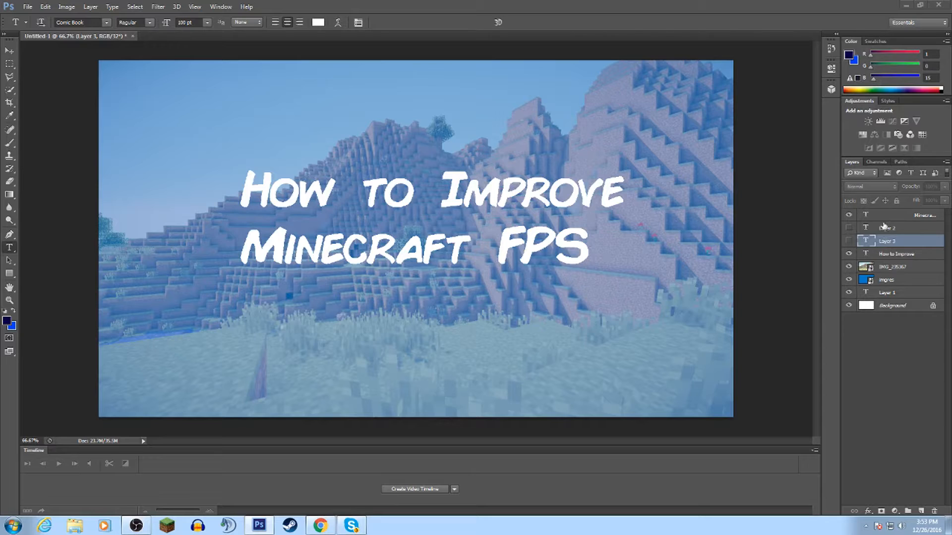
# - Toggle the visibility of the topmost text layer to check which line of the title it holds
pyautogui.click(849, 216)
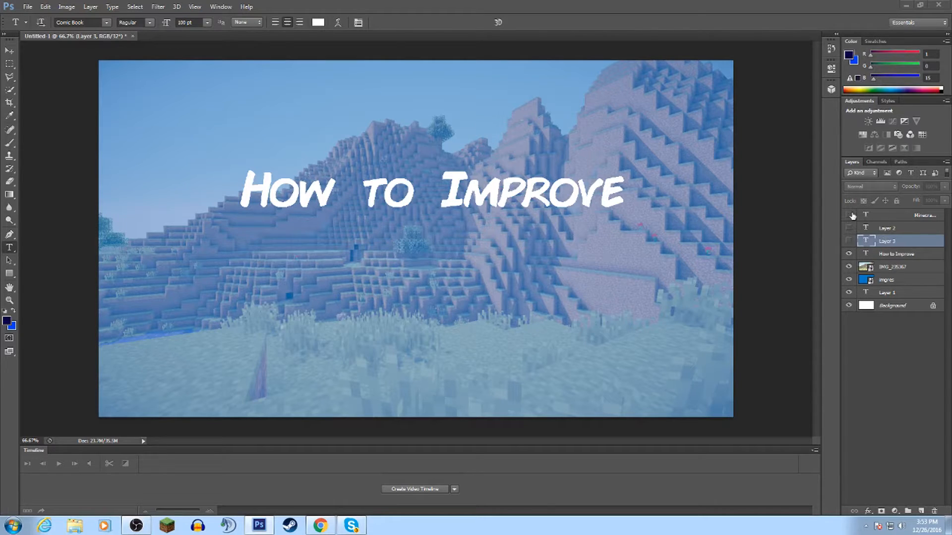
pyautogui.click(849, 215)
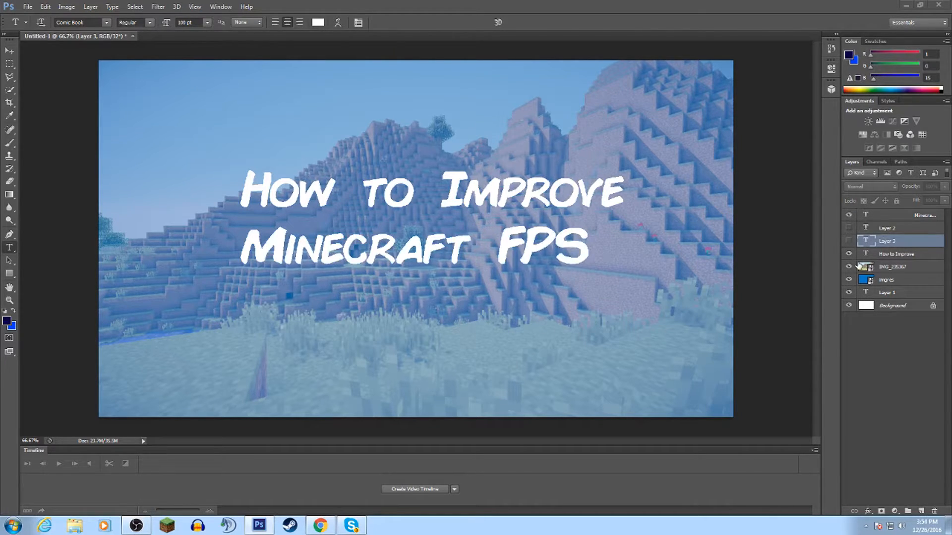
pyautogui.click(849, 216)
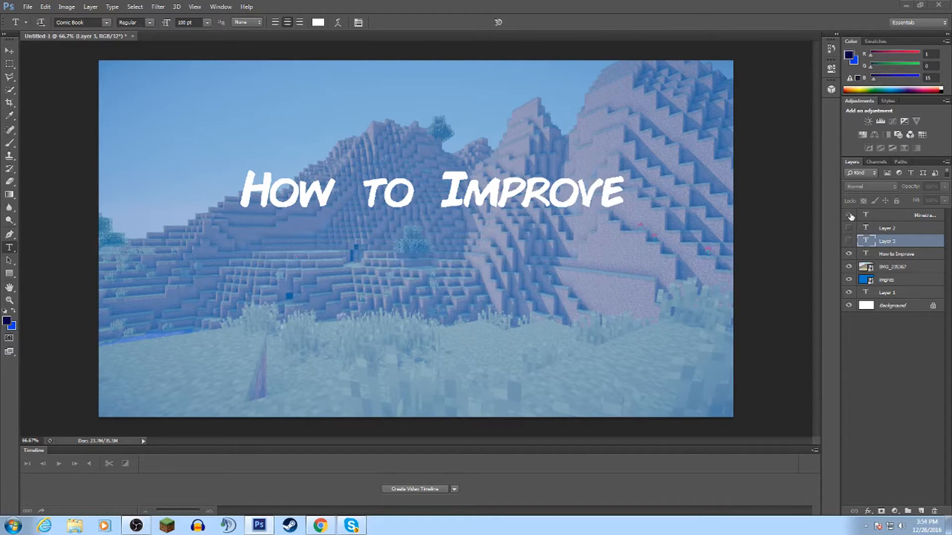
pyautogui.click(850, 216)
# - Open the blending options of the Minecraft FPS text layer and add a Color Overlay, keeping it red
pyautogui.rightClick(868, 217)
pyautogui.click(832, 223)
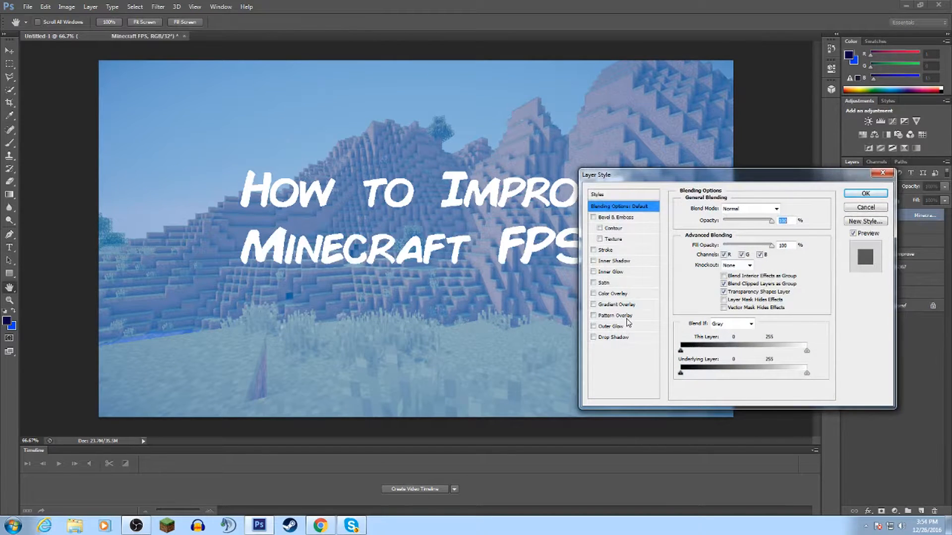
pyautogui.click(625, 296)
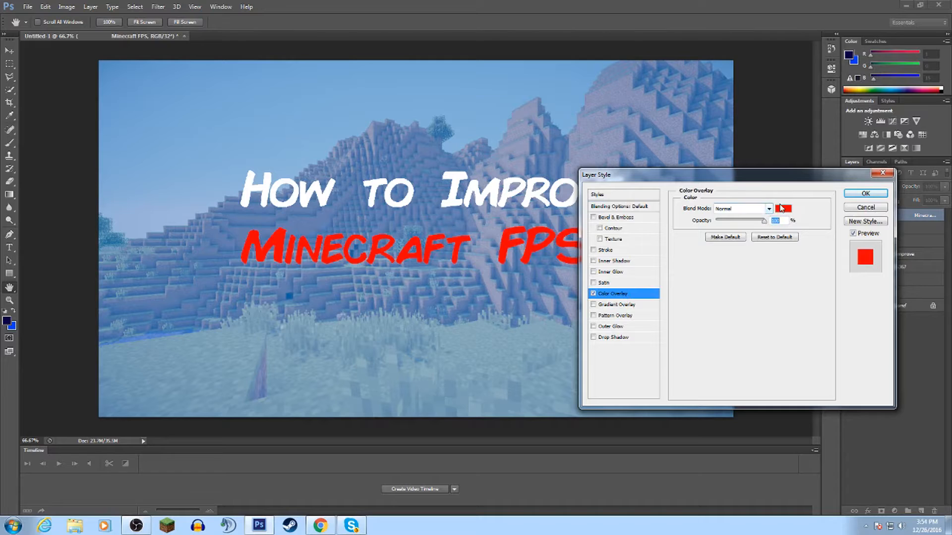
pyautogui.click(783, 208)
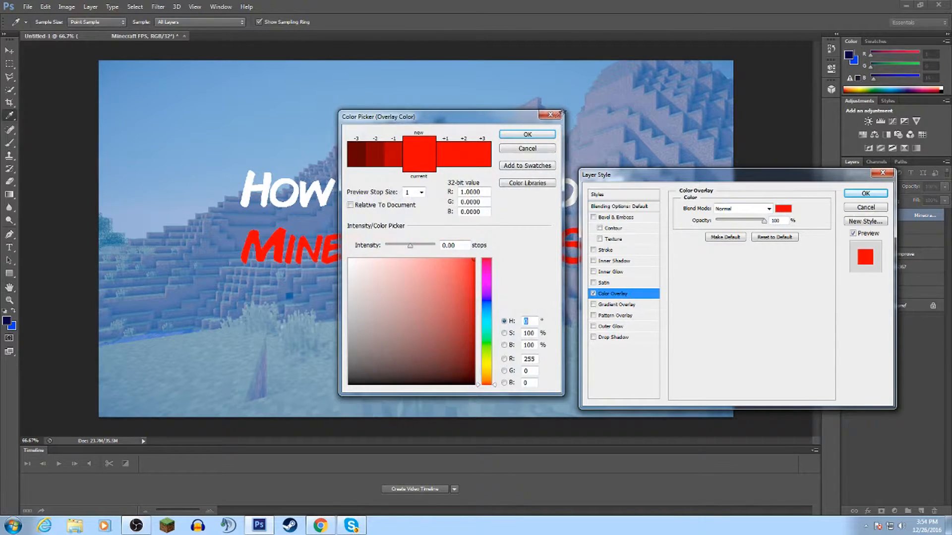
pyautogui.click(551, 115)
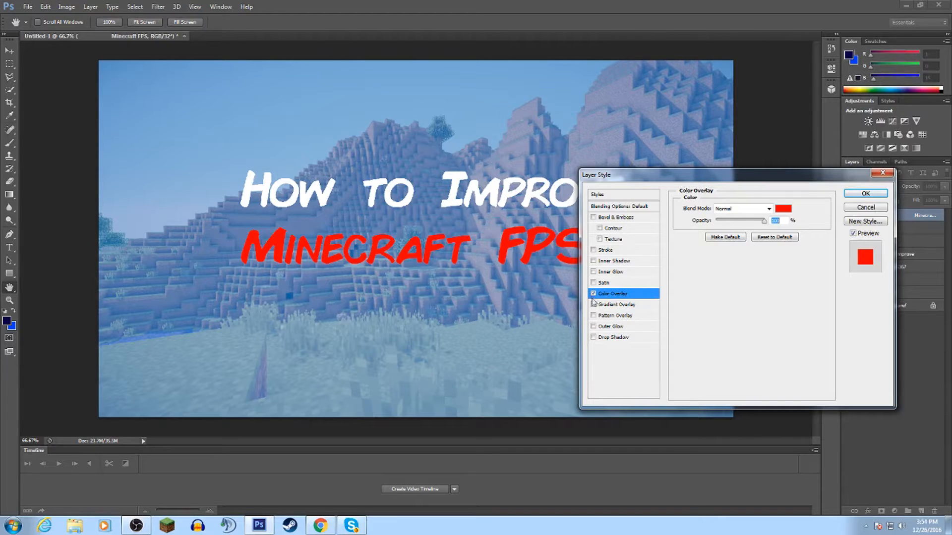
# - Add a Drop Shadow and a Gradient Overlay with the Orange, Yellow, Orange preset to the Minecraft FPS text
pyautogui.click(613, 337)
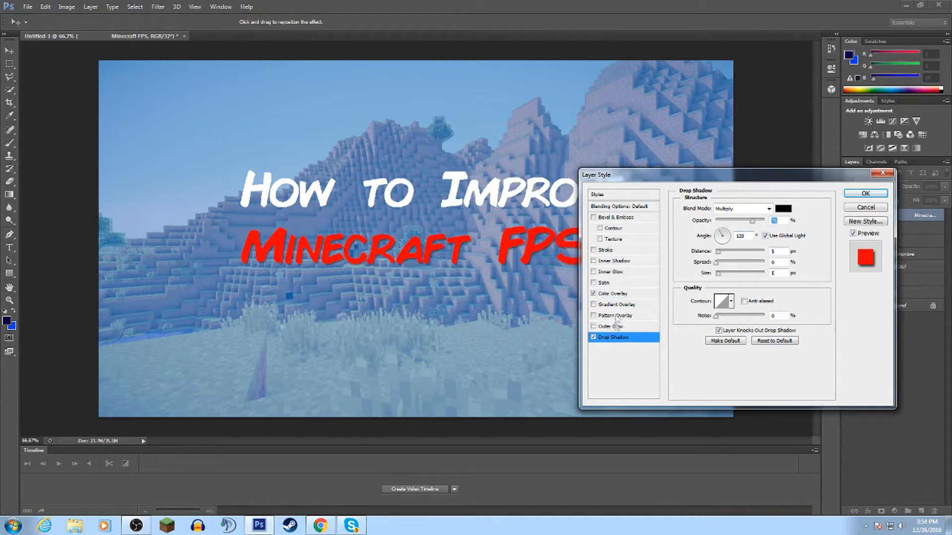
pyautogui.click(616, 305)
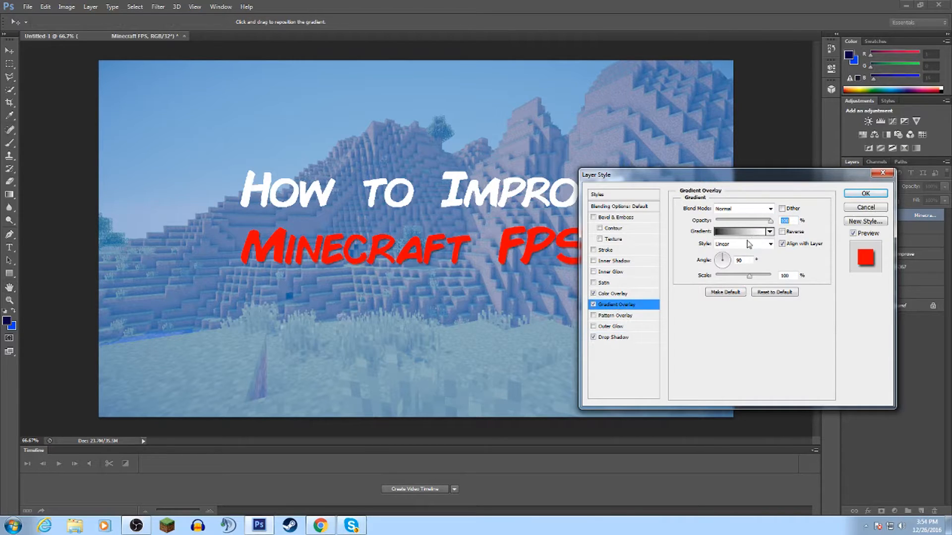
pyautogui.click(749, 232)
pyautogui.click(505, 129)
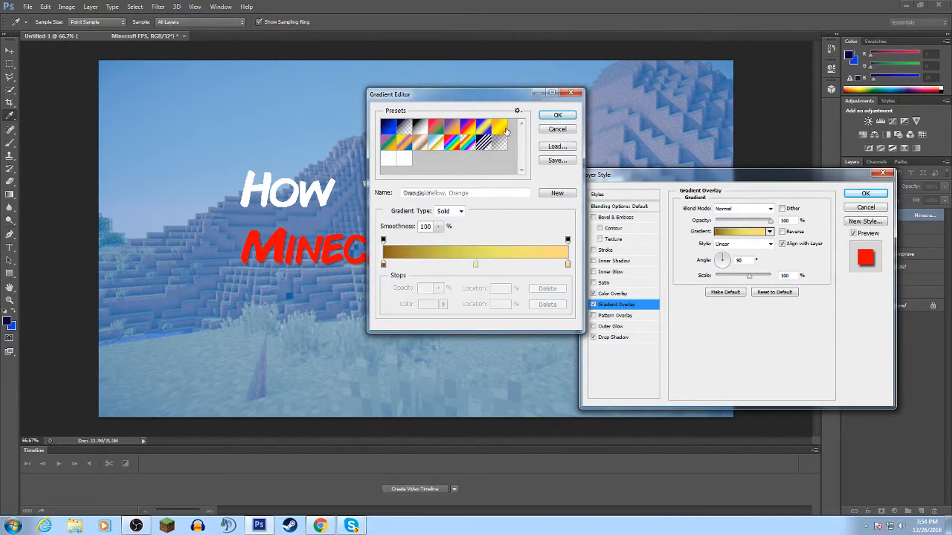
pyautogui.click(557, 115)
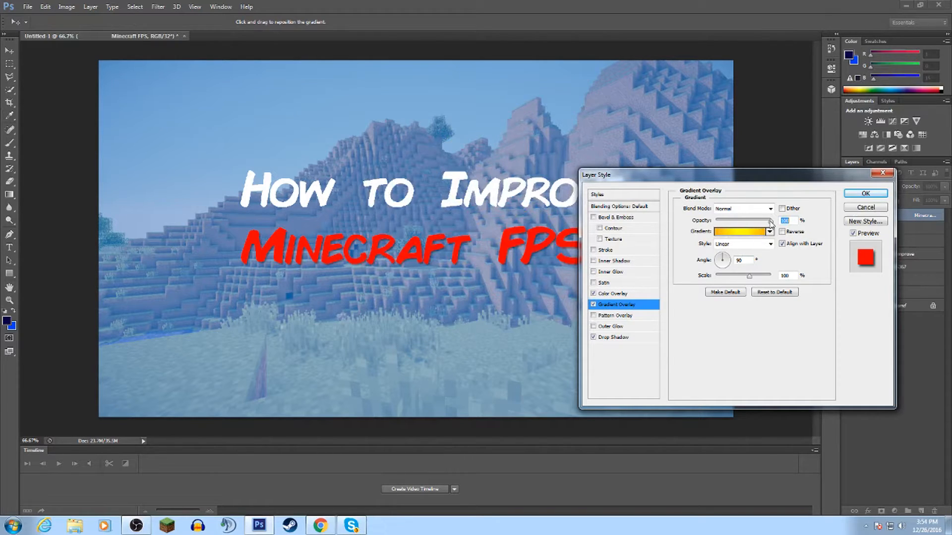
# - Apply the gradient's scale change, then reopen the Minecraft FPS layer's blending options and turn off Gradient Overlay and Drop Shadow
pyautogui.moveTo(748, 281); pyautogui.dragTo(780, 280)
pyautogui.click(864, 195)
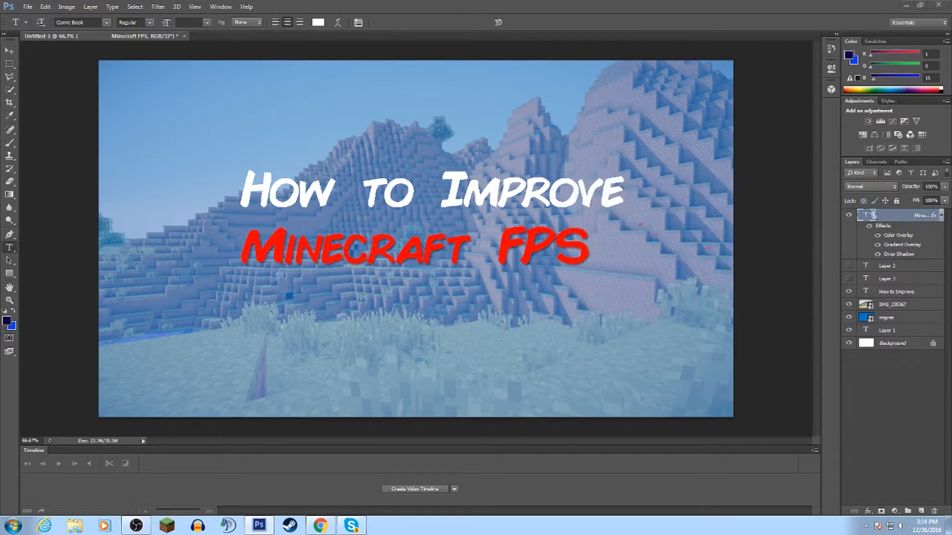
pyautogui.rightClick(874, 214)
pyautogui.click(865, 218)
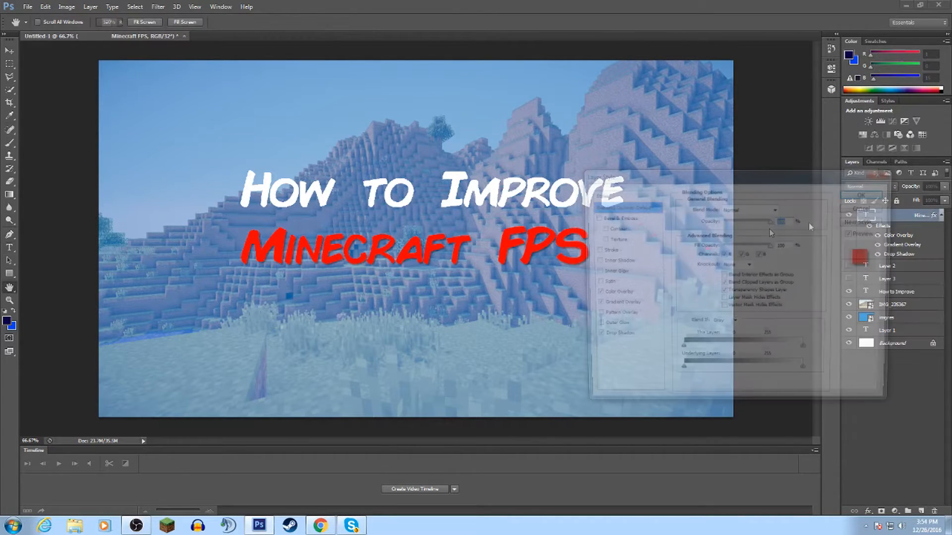
pyautogui.click(594, 305)
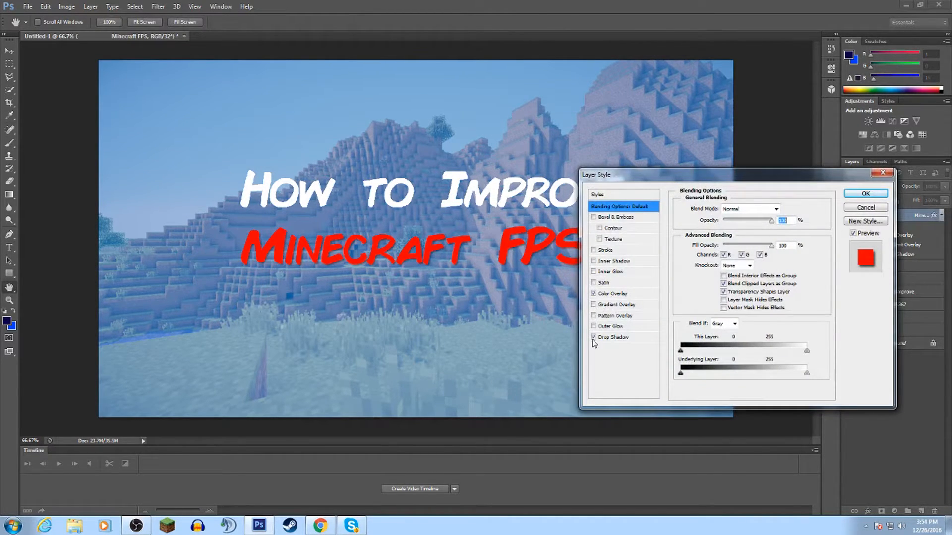
pyautogui.click(593, 338)
# - Change the Minecraft FPS text's Color Overlay to blue, RGB 0, 6, 255
pyautogui.click(607, 295)
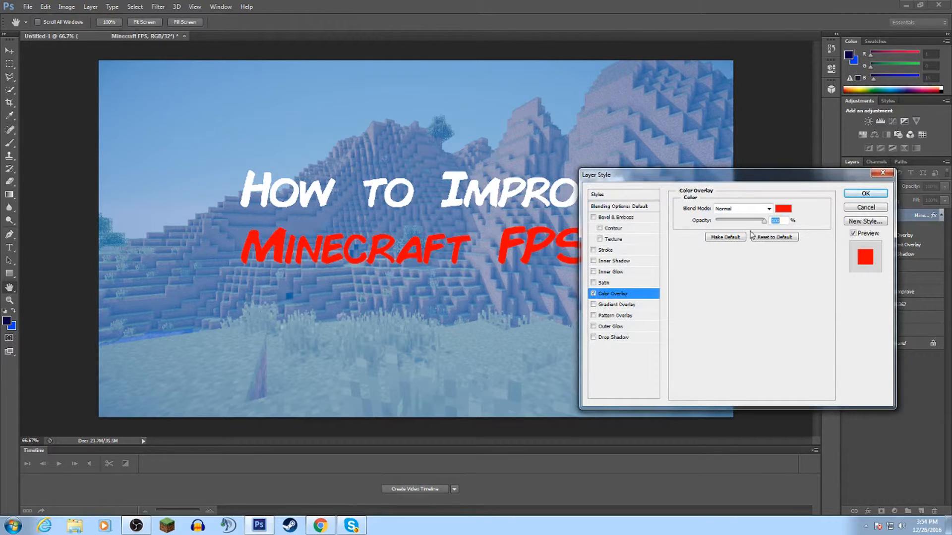
pyautogui.click(784, 211)
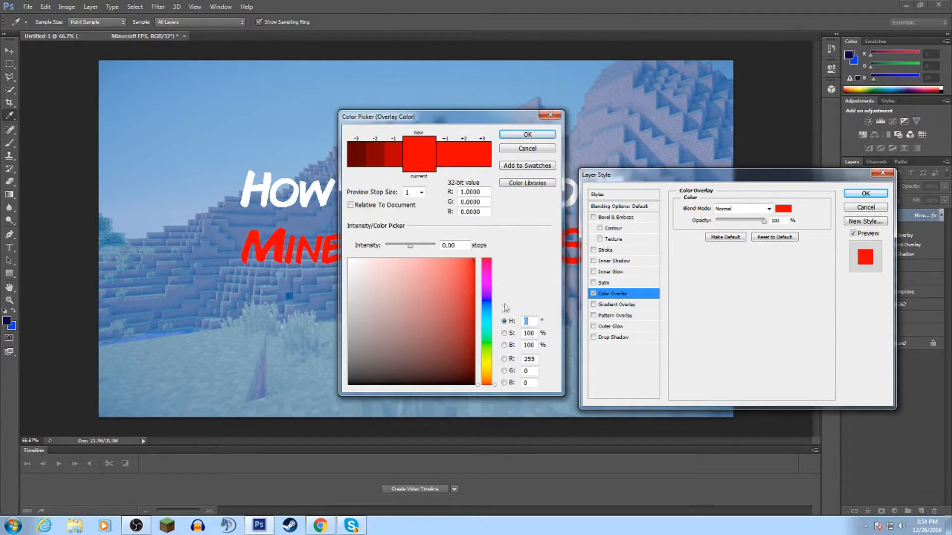
pyautogui.click(487, 301)
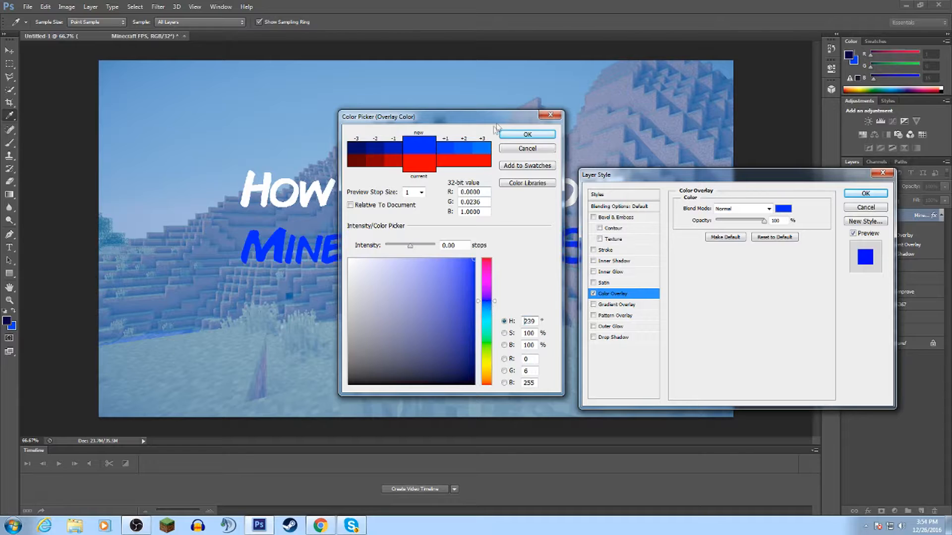
pyautogui.click(525, 135)
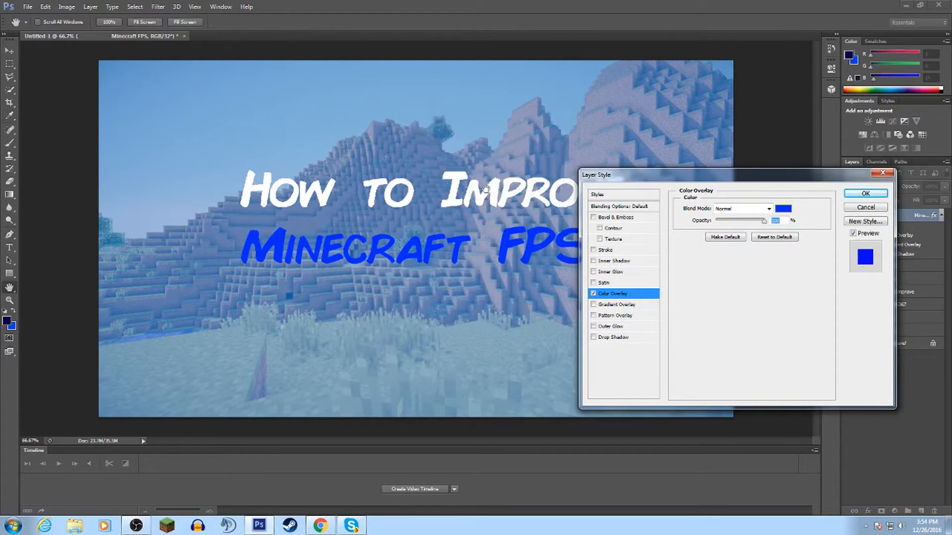
# - Add a Drop Shadow to the Minecraft FPS text with 100% opacity, 90° angle, 2 px distance, 72% spread and 46 px size
pyautogui.click(615, 338)
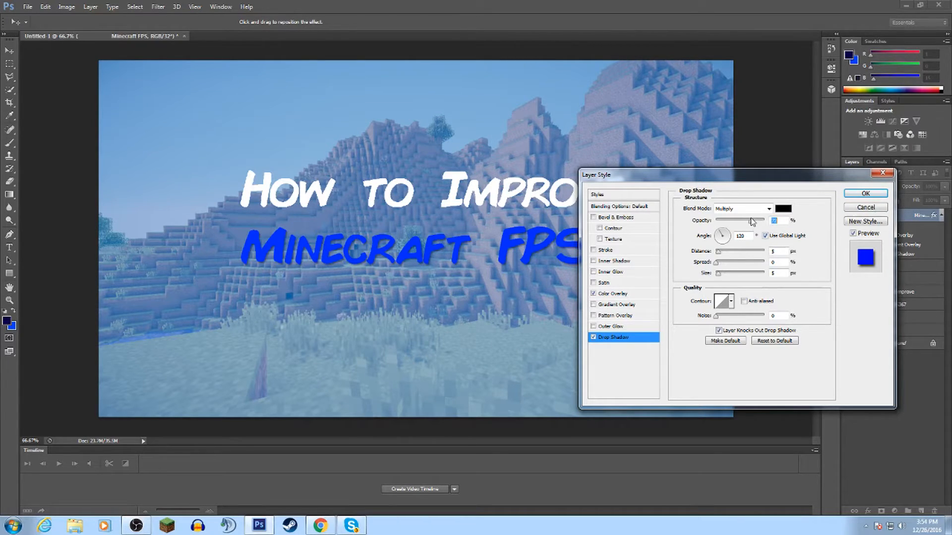
pyautogui.moveTo(758, 221); pyautogui.dragTo(776, 223)
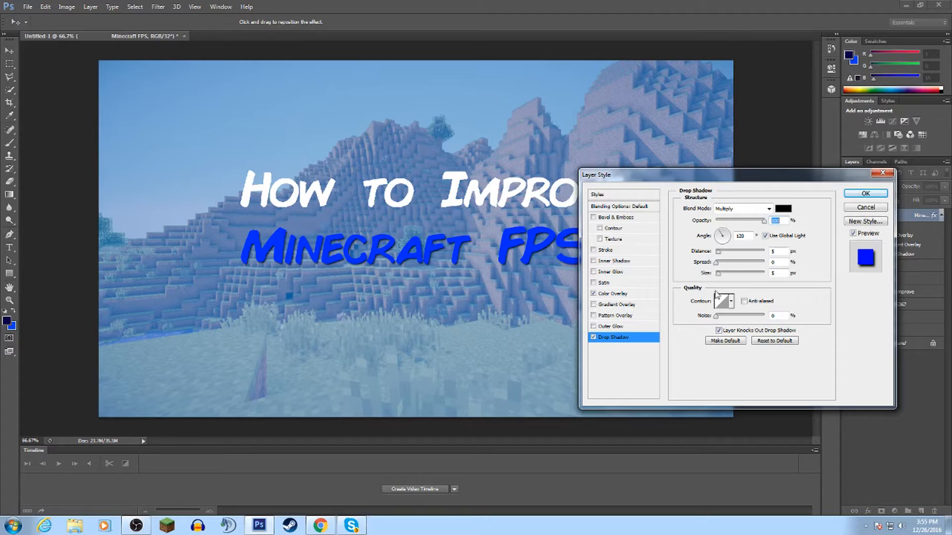
pyautogui.moveTo(718, 252); pyautogui.dragTo(721, 251)
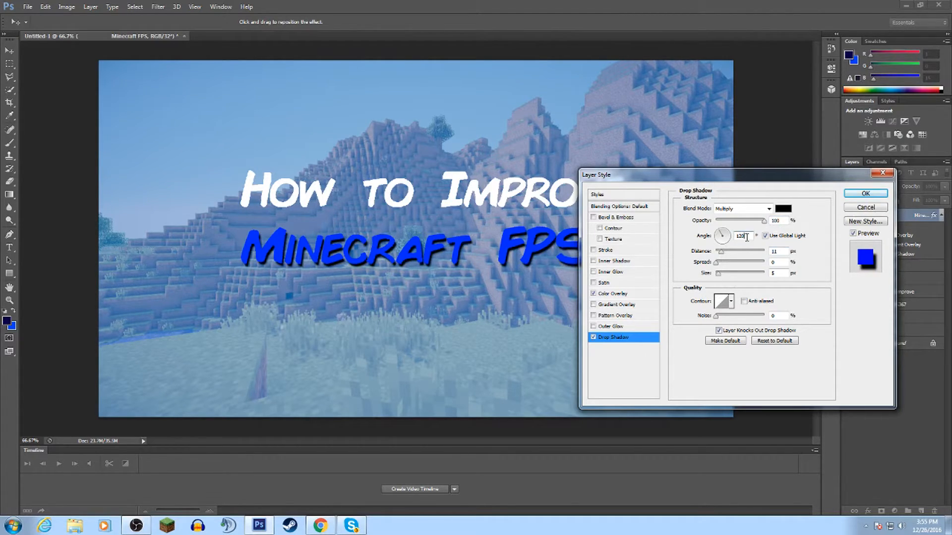
pyautogui.doubleClick(741, 236)
pyautogui.write('90')
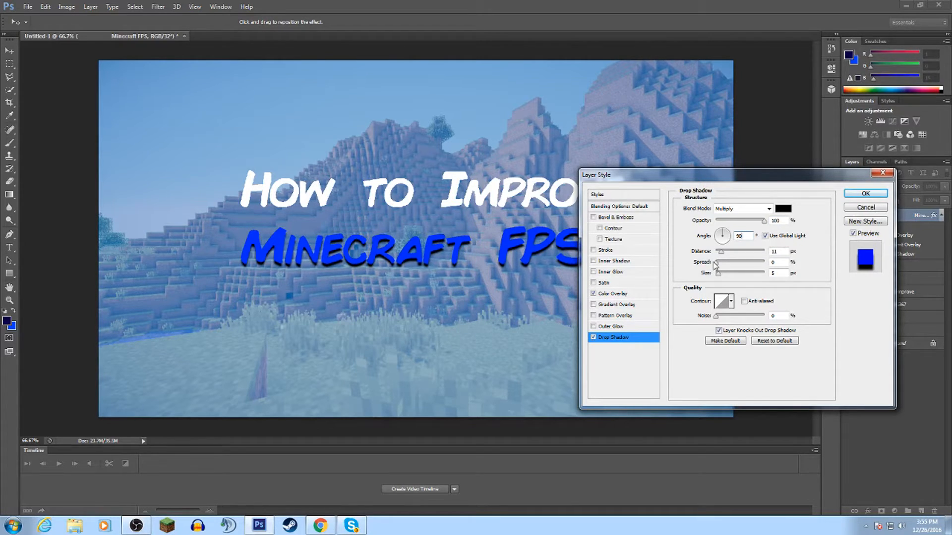
pyautogui.moveTo(715, 264); pyautogui.dragTo(729, 282)
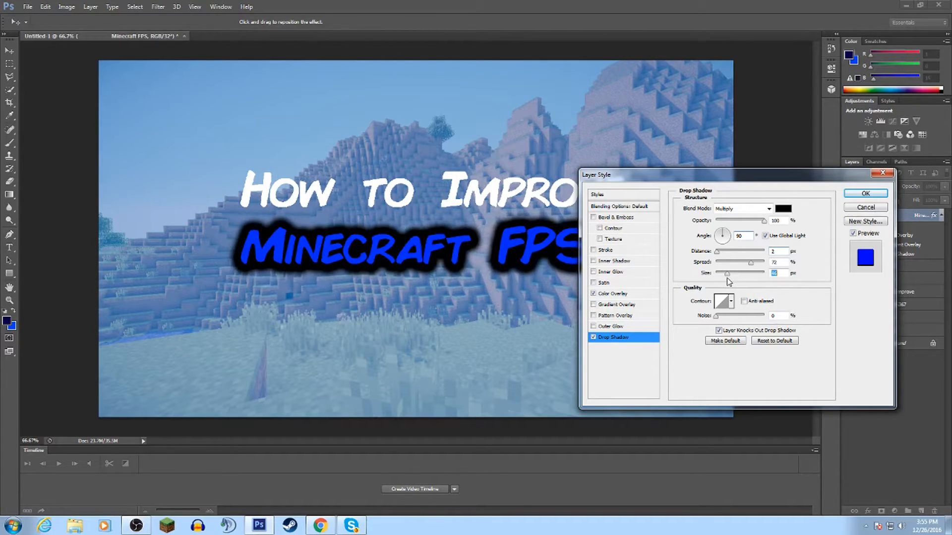
pyautogui.click(865, 194)
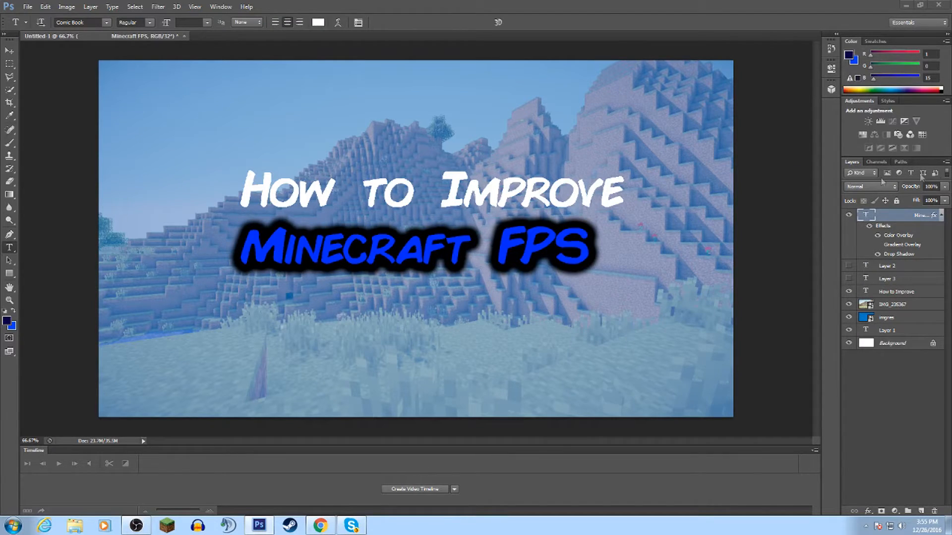
# - Add a Drop Shadow to the How to Improve text with 100% opacity, 6 px distance, 100% spread and a slightly larger size
pyautogui.doubleClick(894, 292)
pyautogui.click(849, 291)
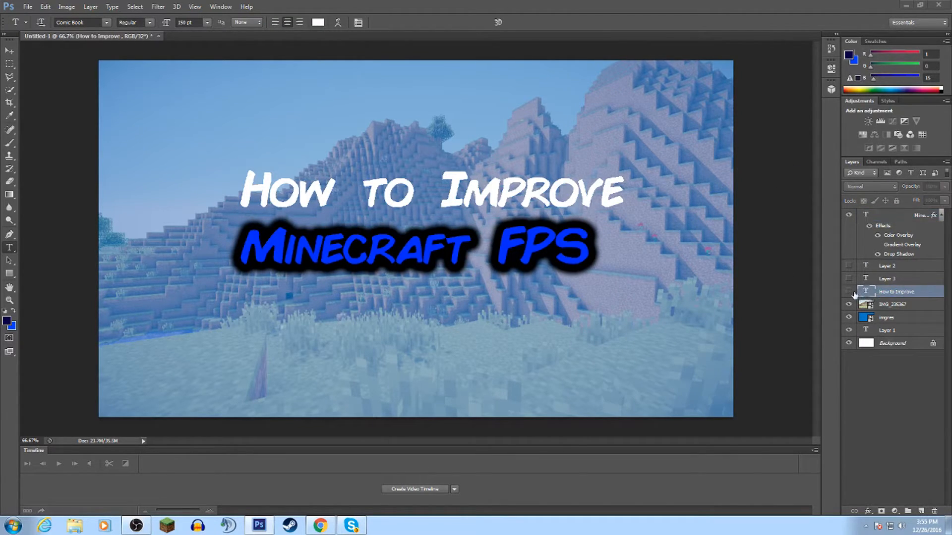
pyautogui.click(849, 291)
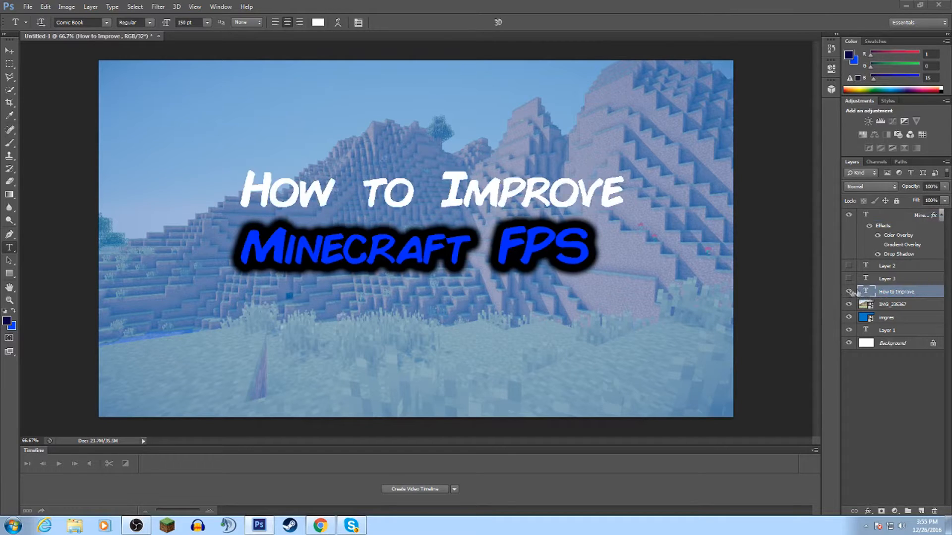
pyautogui.rightClick(865, 292)
pyautogui.click(880, 56)
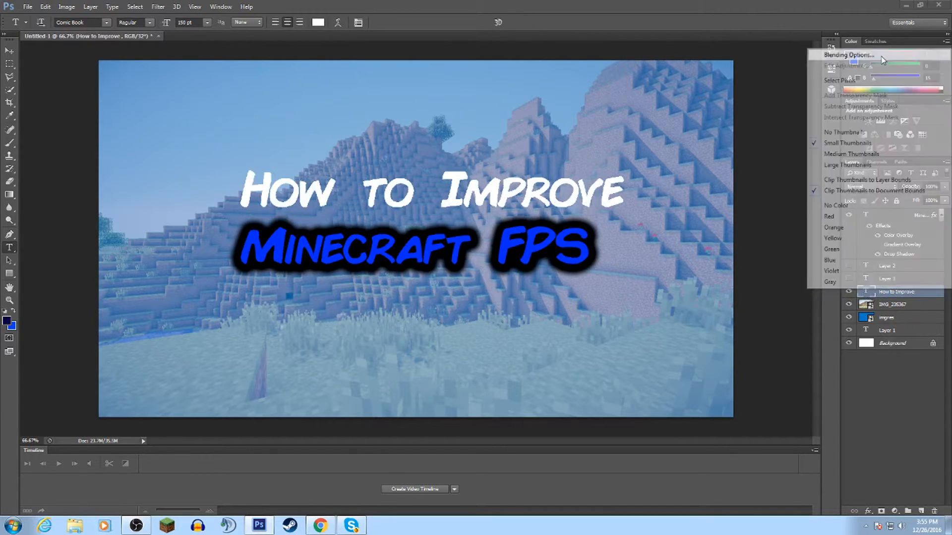
pyautogui.click(624, 338)
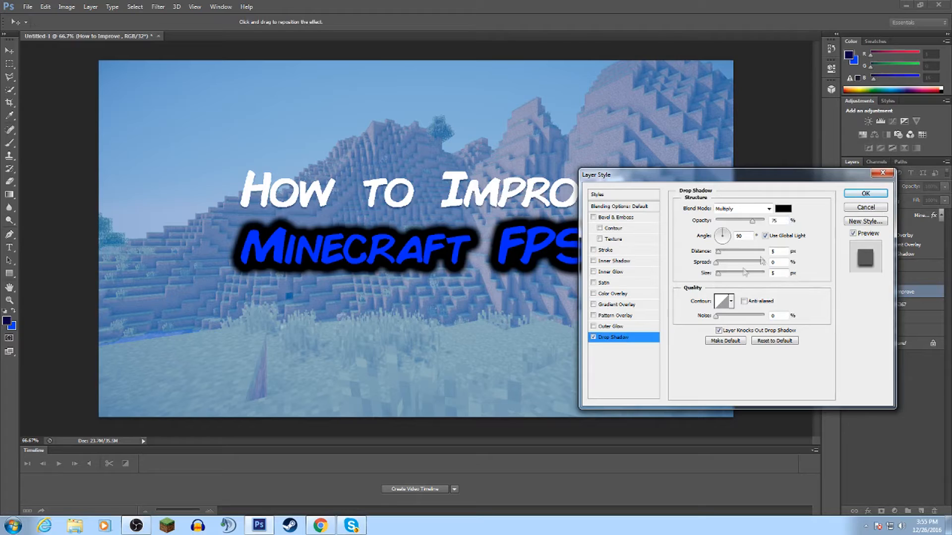
pyautogui.moveTo(753, 221); pyautogui.dragTo(765, 221)
pyautogui.moveTo(719, 251); pyautogui.dragTo(795, 266)
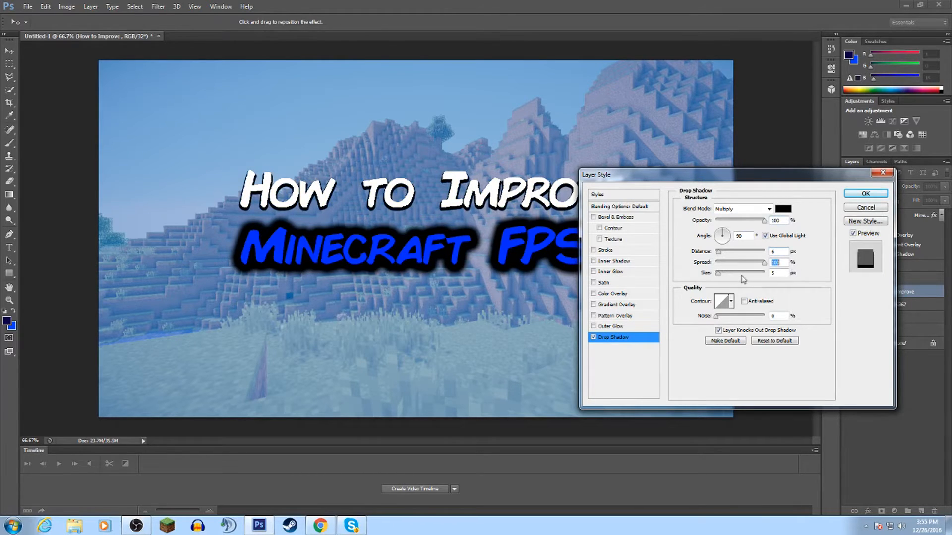
pyautogui.moveTo(721, 276); pyautogui.dragTo(722, 278)
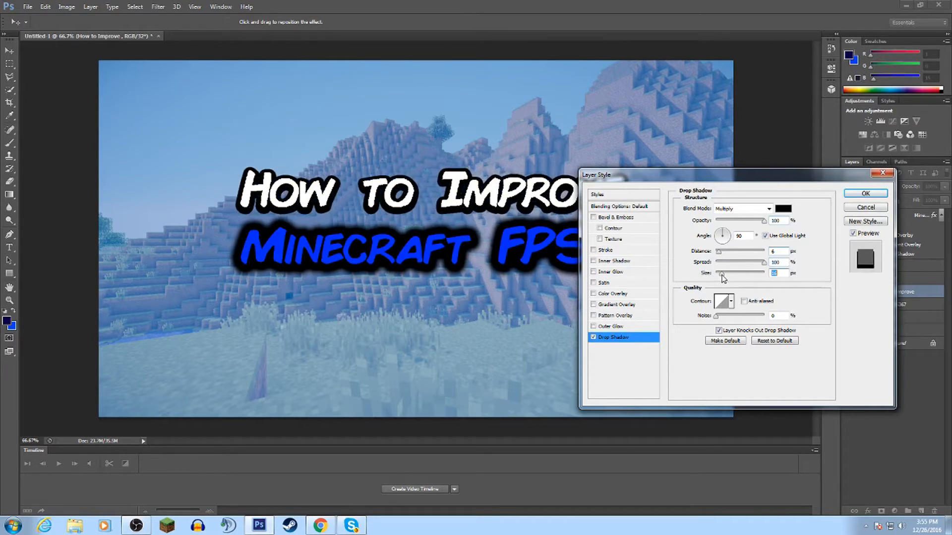
pyautogui.click(852, 198)
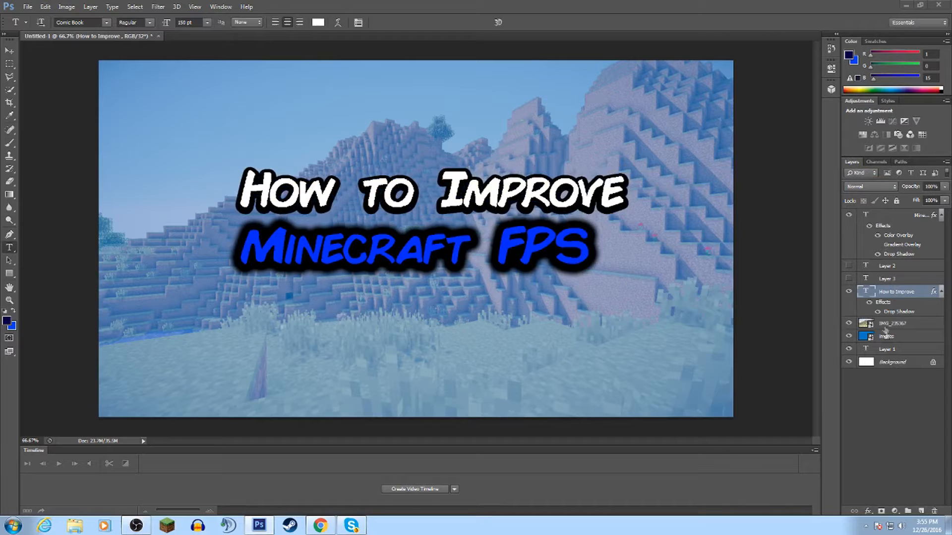
# - Set the Minecraft FPS drop shadow to 100% spread with a smaller size, and move the text slightly closer to the line above
pyautogui.rightClick(873, 219)
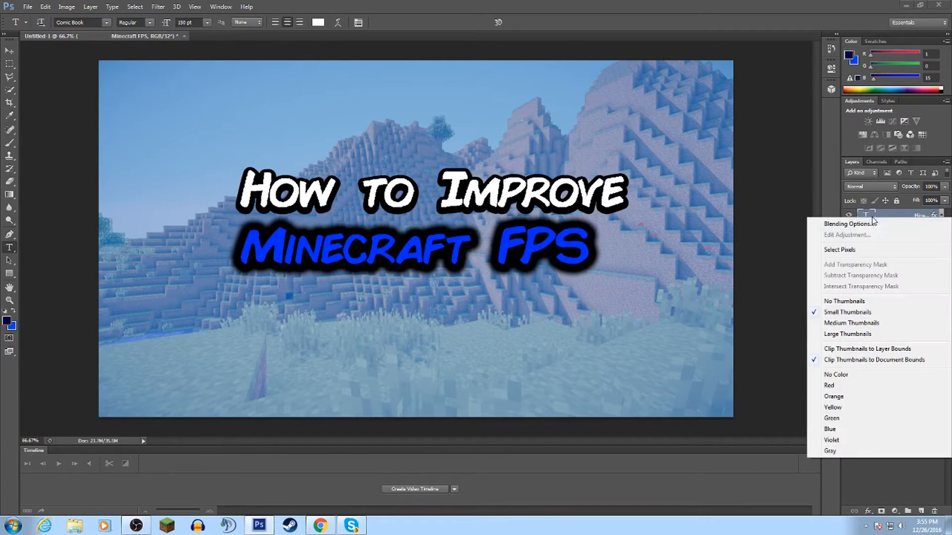
pyautogui.click(864, 228)
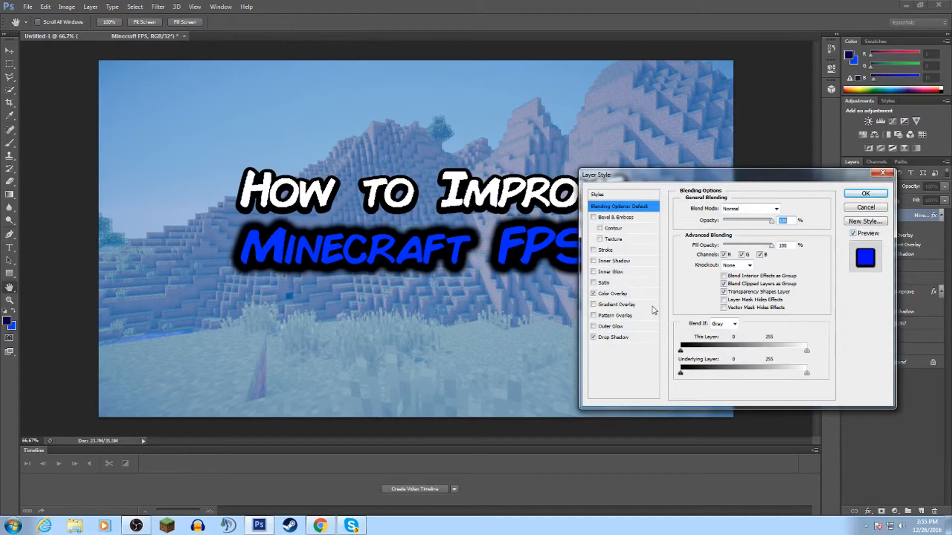
pyautogui.click(614, 340)
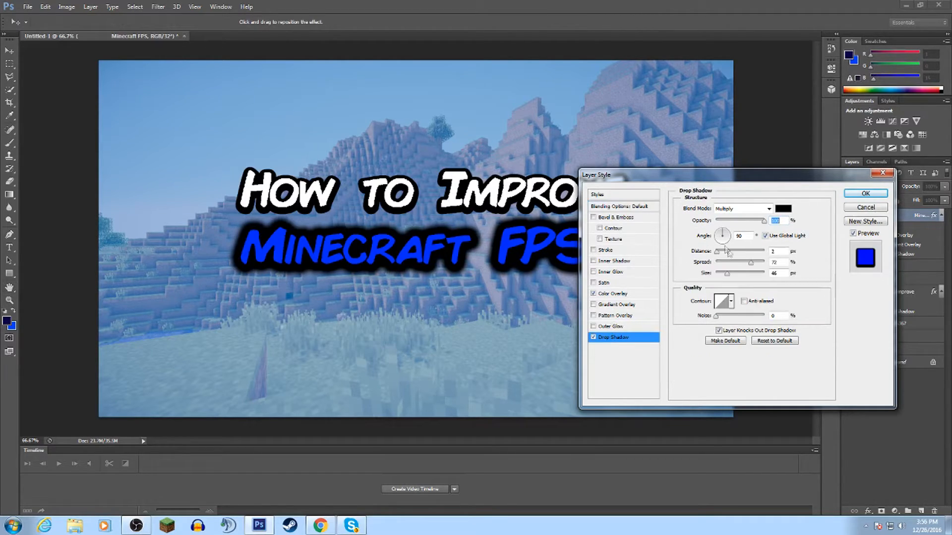
pyautogui.moveTo(746, 263); pyautogui.dragTo(721, 276)
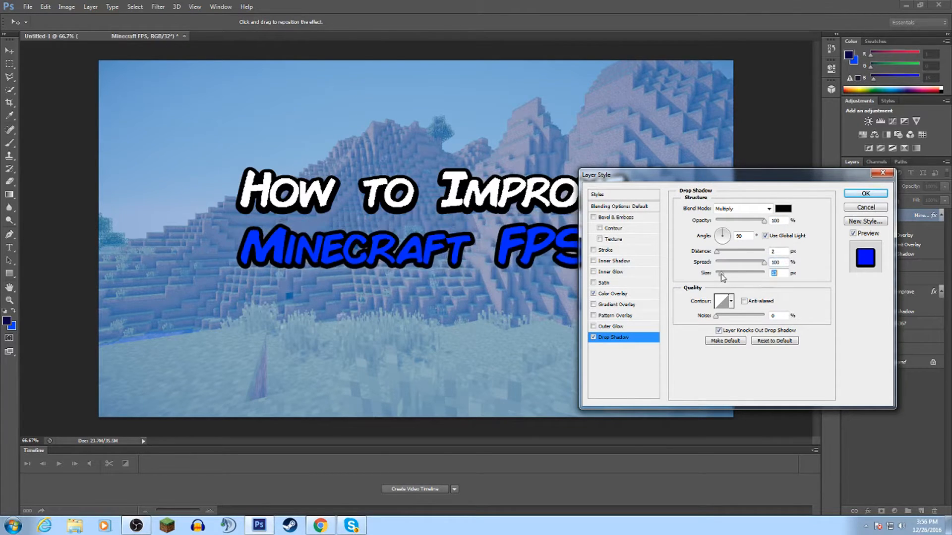
pyautogui.click(861, 194)
pyautogui.click(9, 51)
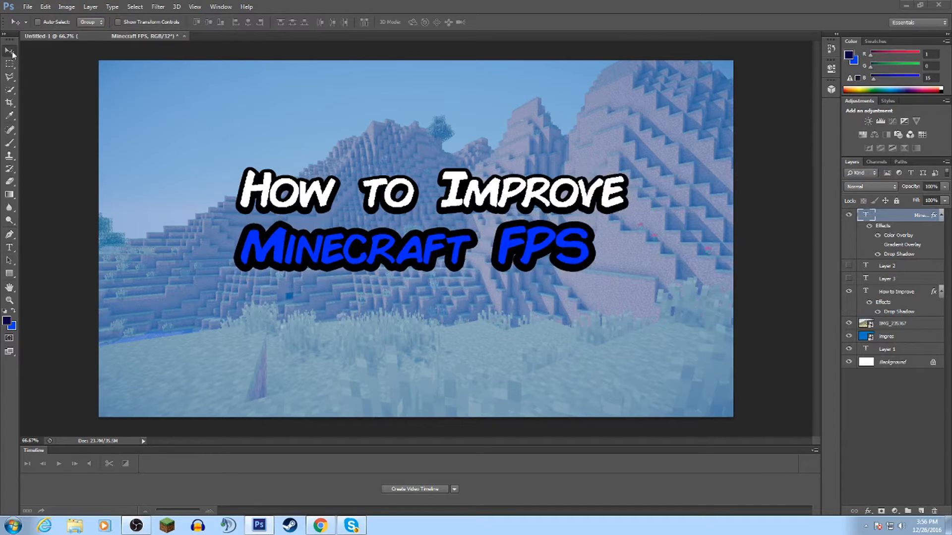
pyautogui.moveTo(406, 257)
pyautogui.mouseDown()
pyautogui.moveTo(506, 197)
pyautogui.moveTo(417, 232)
pyautogui.moveTo(410, 254)
pyautogui.mouseUp()
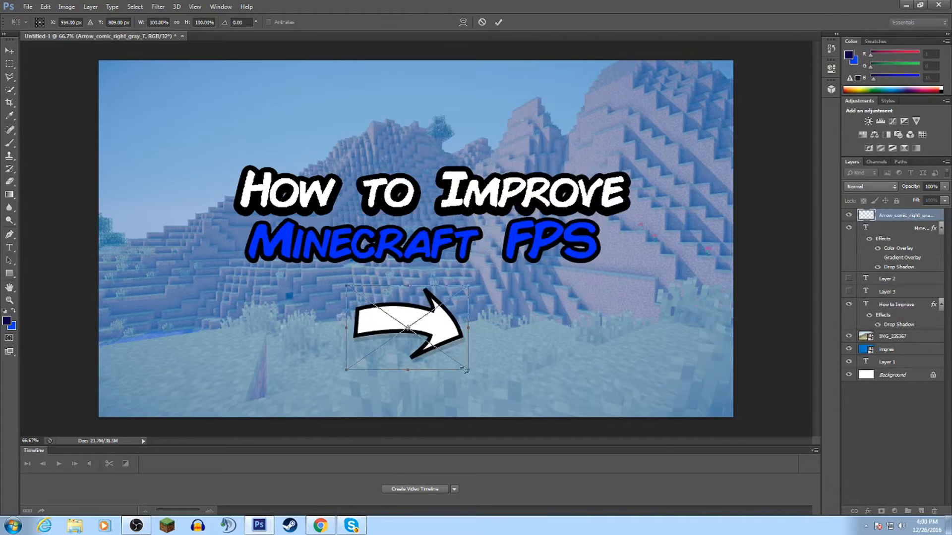
# - Enlarge the placed comic arrow slightly, apply the placement and shift it a little to the right below the title
pyautogui.moveTo(468, 370); pyautogui.dragTo(479, 377)
pyautogui.click(498, 23)
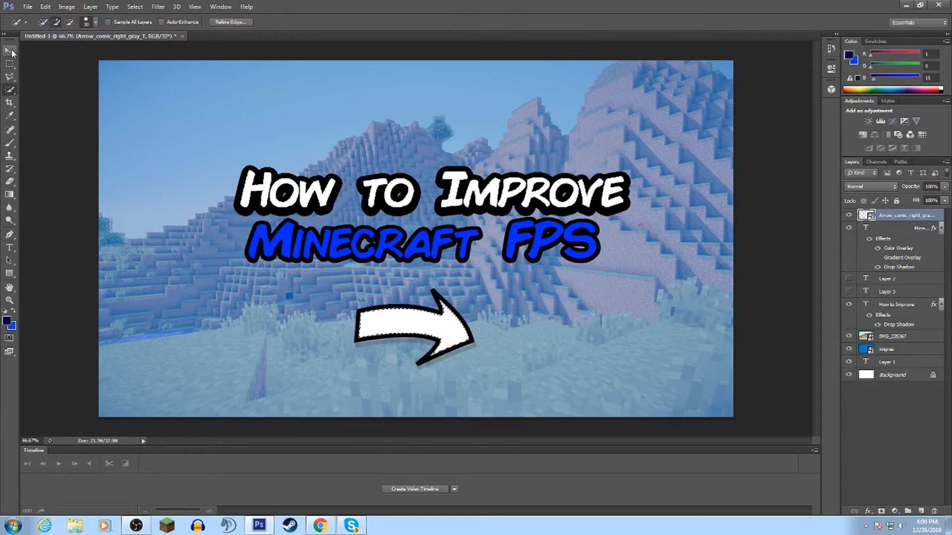
pyautogui.press('v')
pyautogui.moveTo(424, 330); pyautogui.dragTo(428, 328)
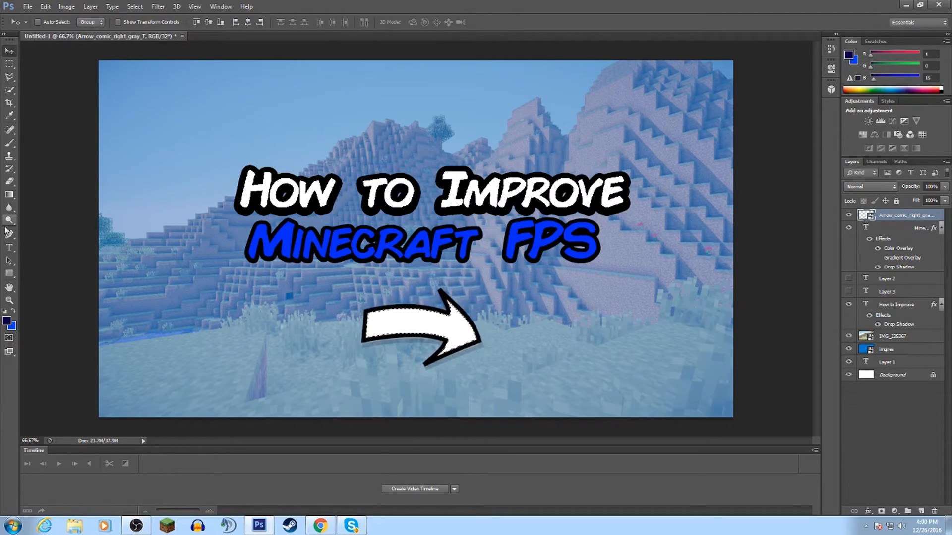
# - Add the text "0" to the left of the arrow in white 150 pt Comic Book
pyautogui.click(9, 248)
pyautogui.click(259, 337)
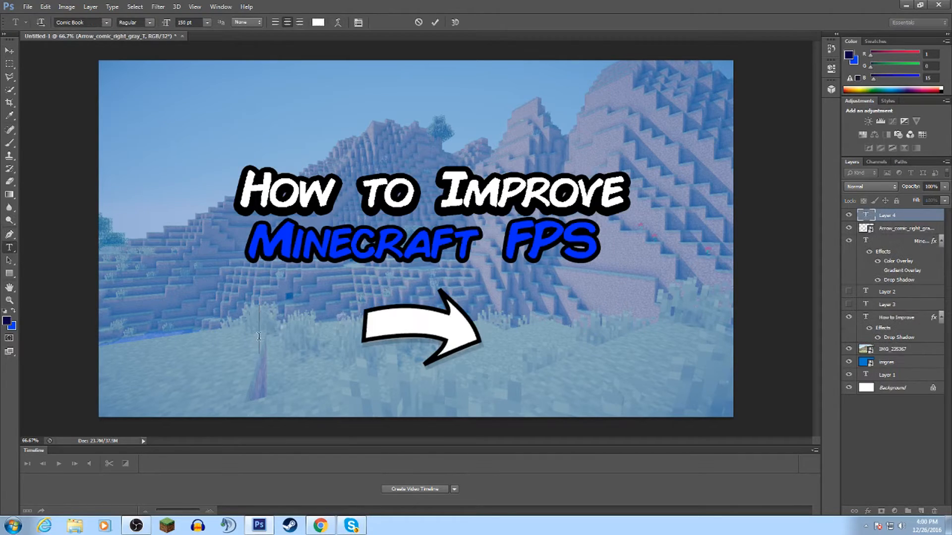
pyautogui.write('O')
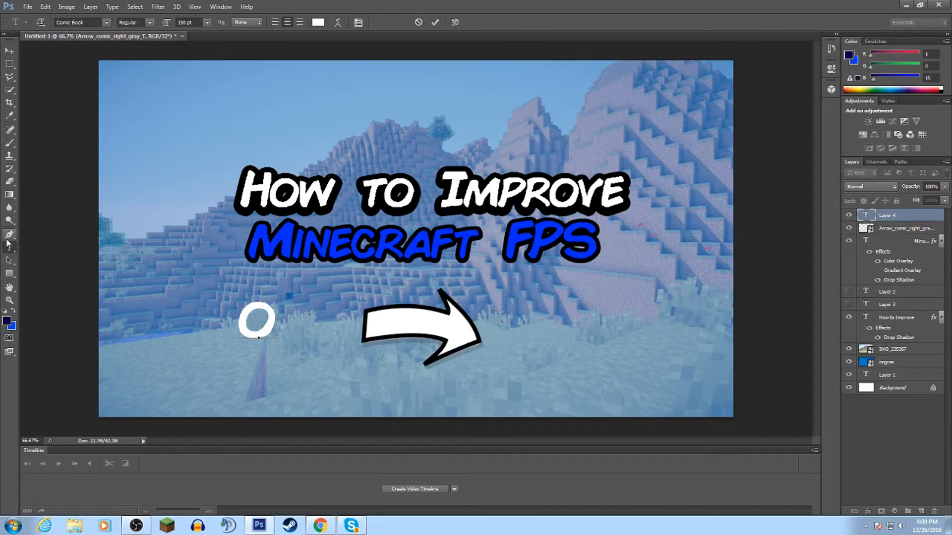
# - Add a separate text layer reading "1000" and move it to the right of the arrow
pyautogui.click(10, 247)
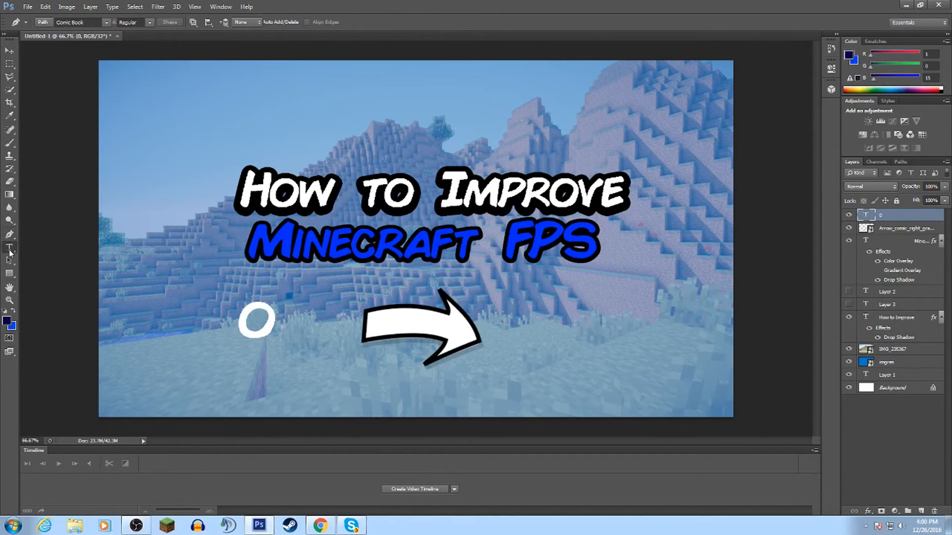
pyautogui.click(499, 347)
pyautogui.write('000')
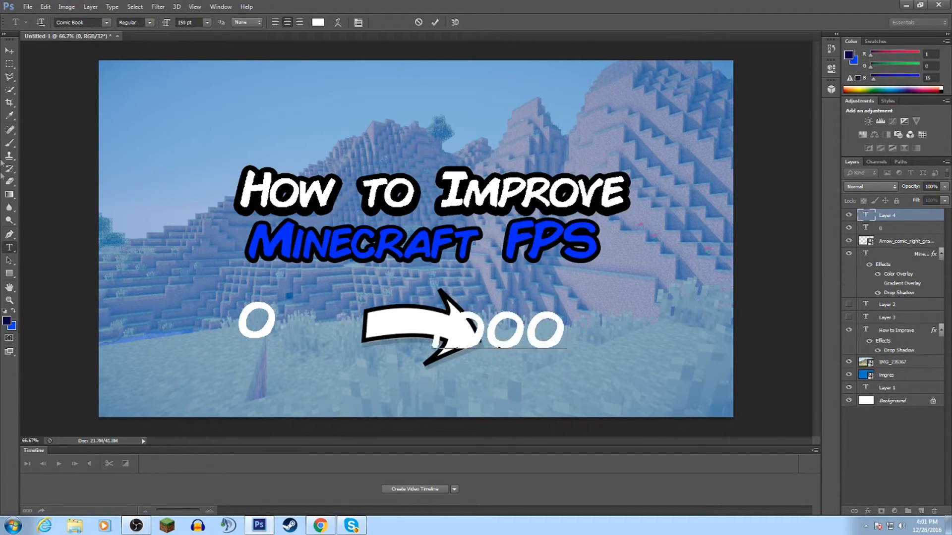
pyautogui.click(10, 51)
pyautogui.moveTo(483, 325); pyautogui.dragTo(556, 335)
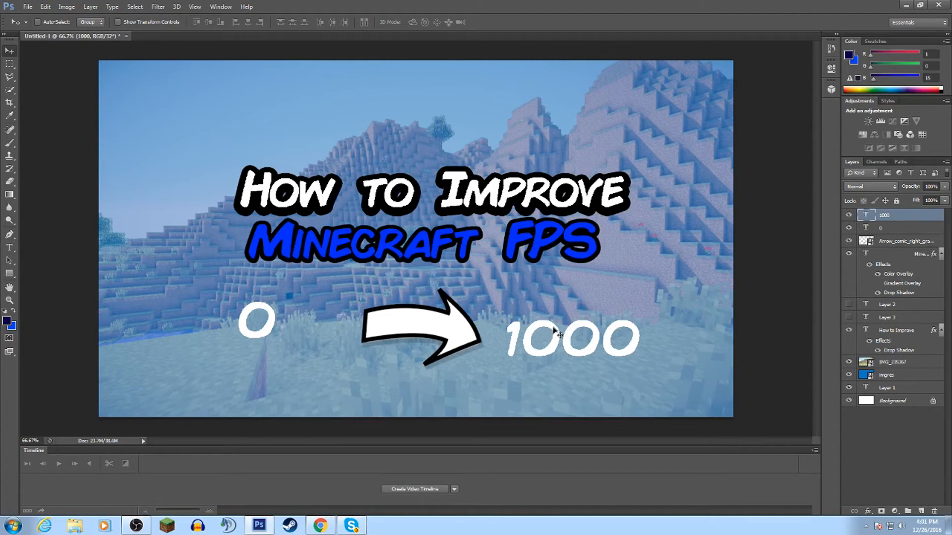
# - Open the layer style of the "0" text layer and enable a drop shadow, with the gradient overlay switched off
pyautogui.click(10, 247)
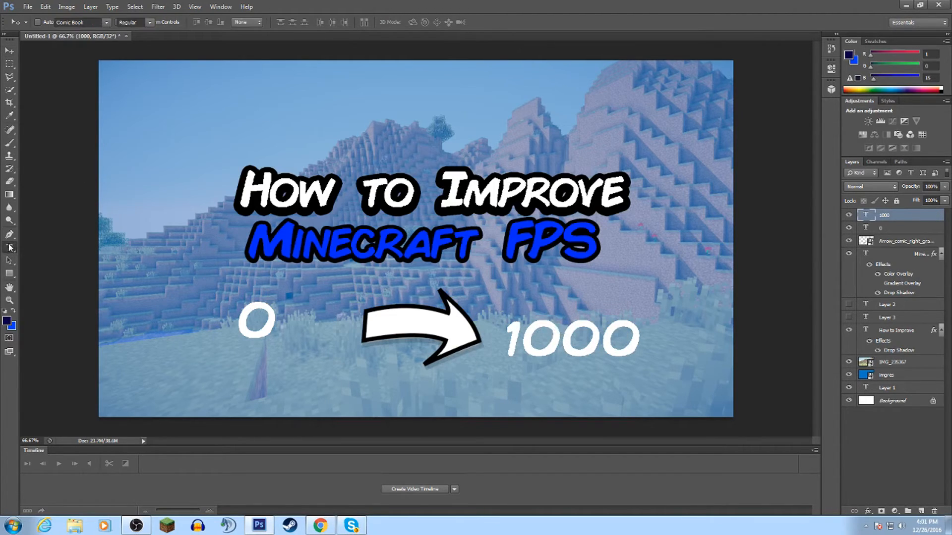
pyautogui.click(275, 320)
pyautogui.hotkey('ctrl', 'a')
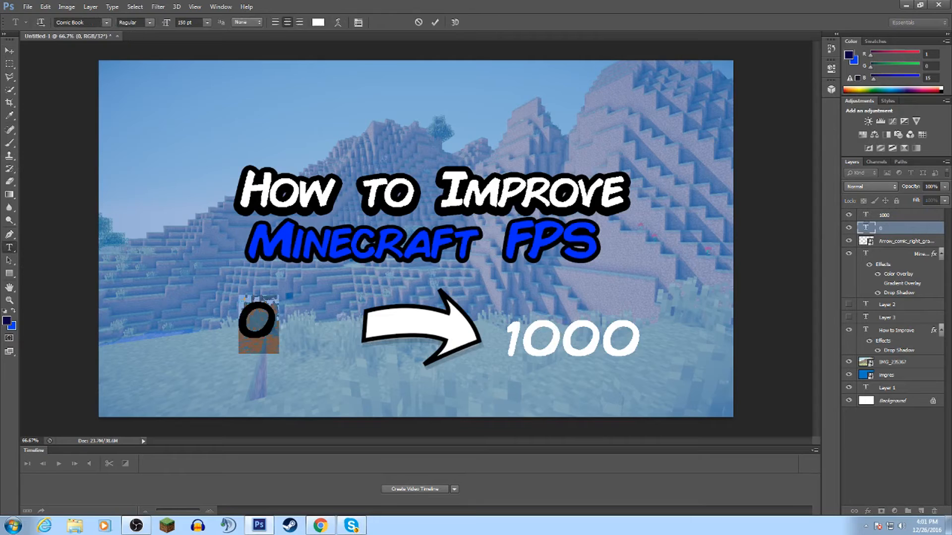
pyautogui.click(871, 231)
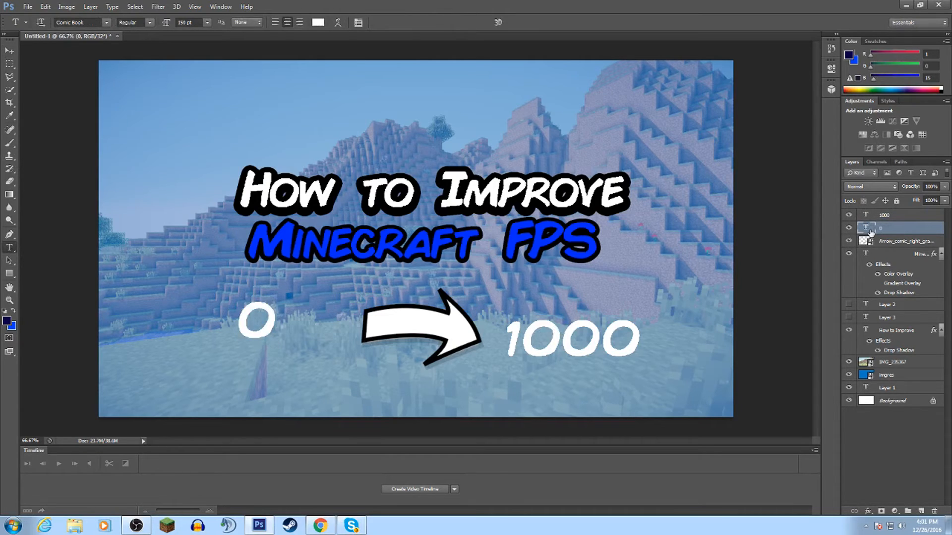
pyautogui.rightClick(839, 233)
pyautogui.click(839, 238)
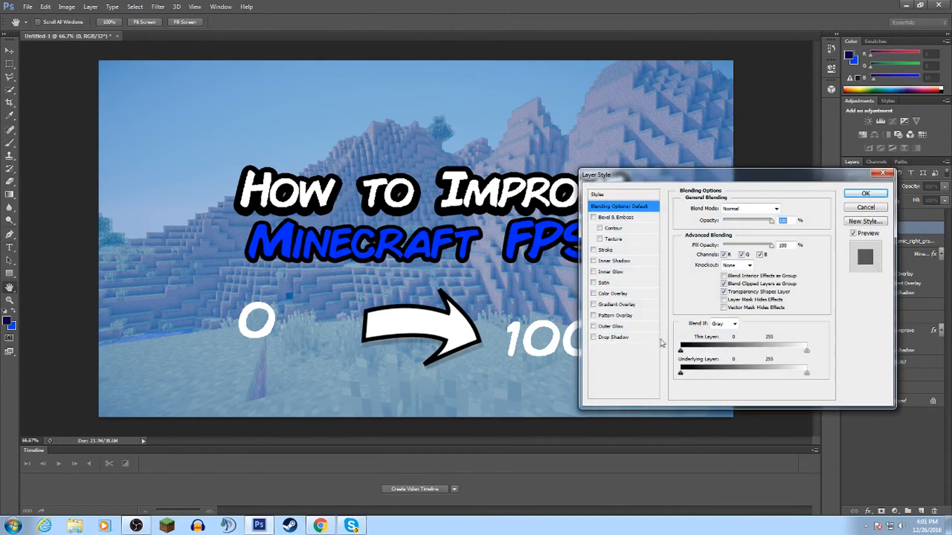
pyautogui.click(647, 341)
pyautogui.click(633, 305)
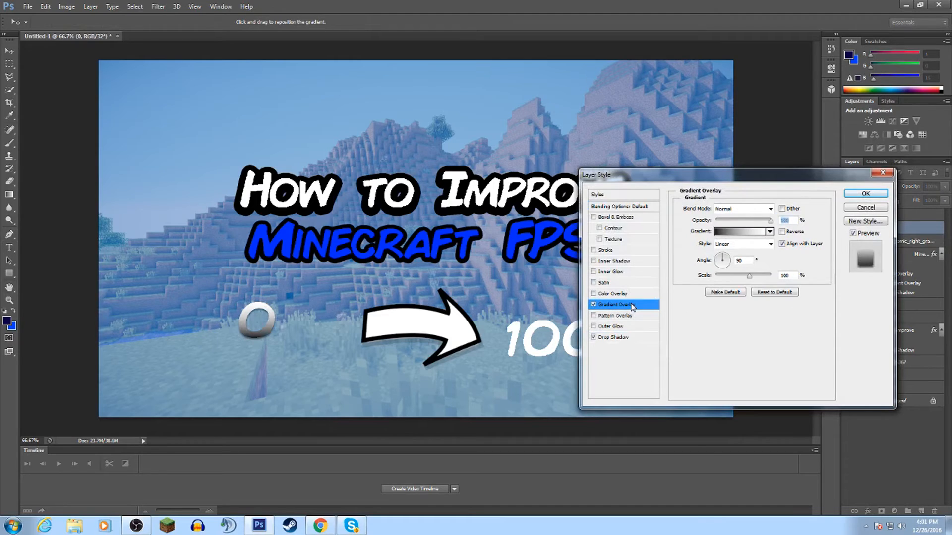
pyautogui.click(593, 305)
pyautogui.click(606, 338)
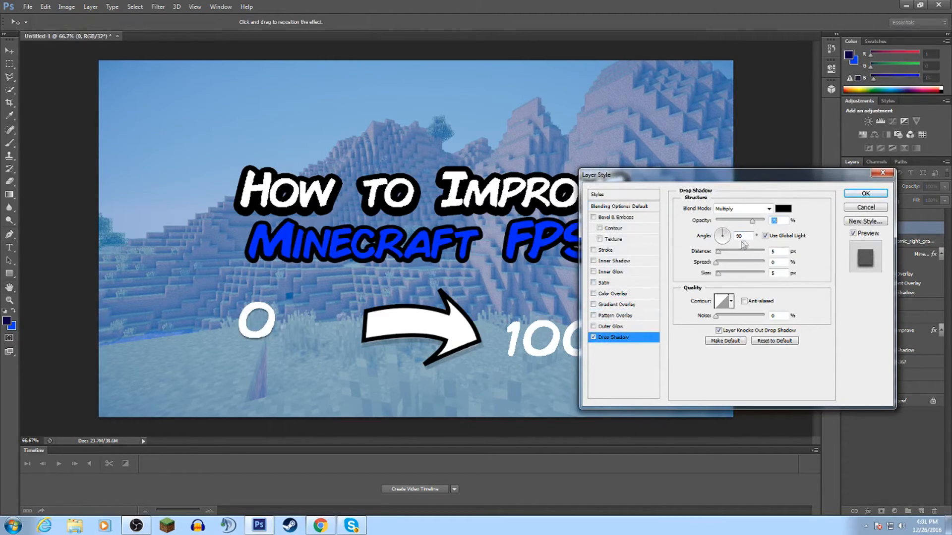
# - Set the 0's drop shadow to 100% opacity, 6 px distance, 68% spread and 35 px size, and apply the style
pyautogui.click(719, 251)
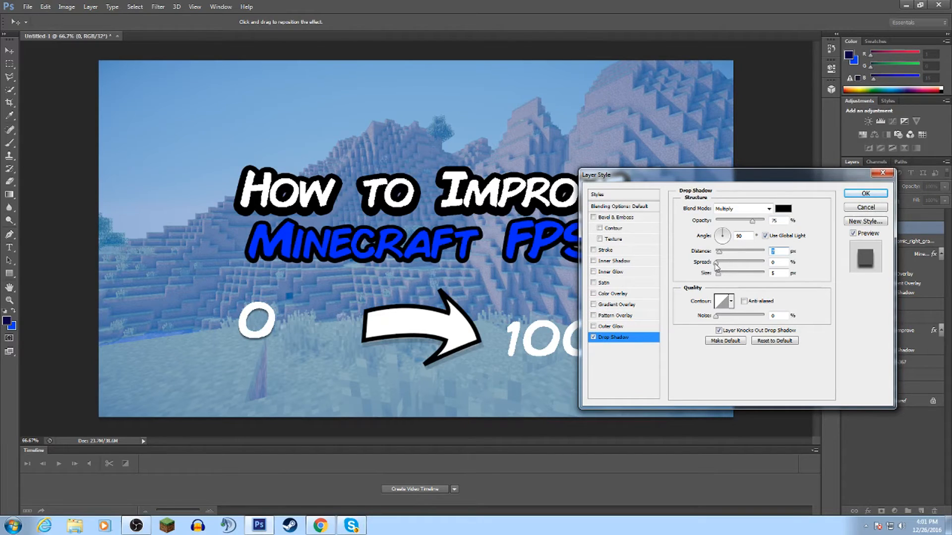
pyautogui.moveTo(716, 263)
pyautogui.mouseDown()
pyautogui.moveTo(763, 263)
pyautogui.moveTo(723, 273)
pyautogui.mouseUp()
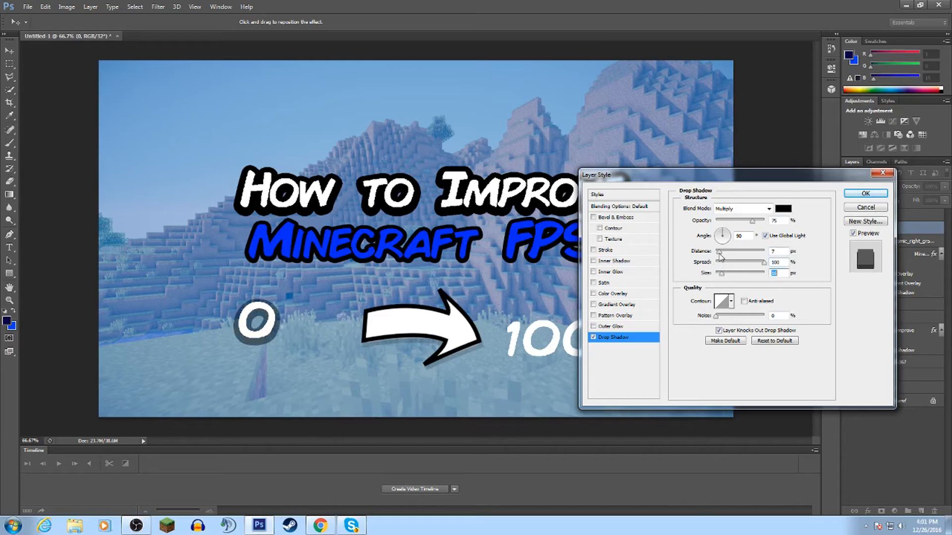
pyautogui.moveTo(752, 220); pyautogui.dragTo(764, 222)
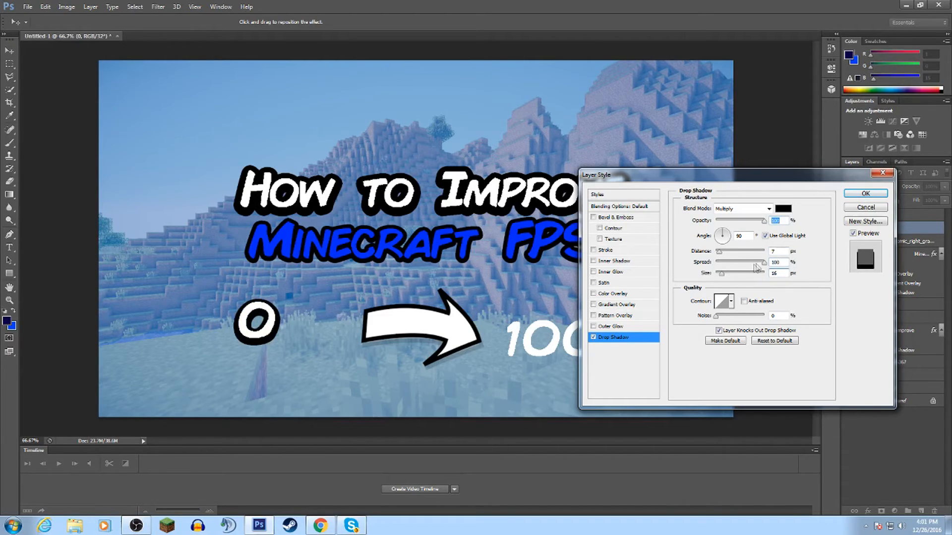
pyautogui.moveTo(764, 263); pyautogui.dragTo(721, 255)
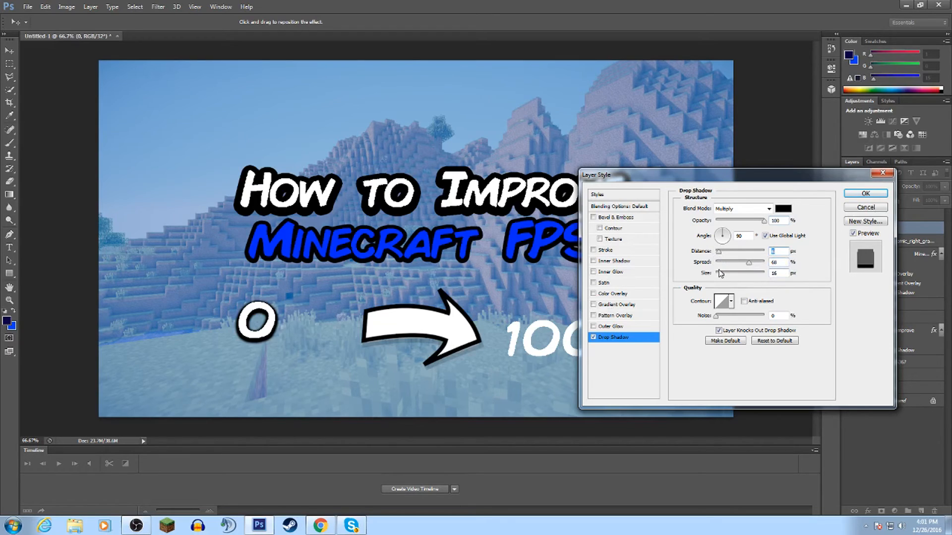
pyautogui.moveTo(723, 273); pyautogui.dragTo(727, 277)
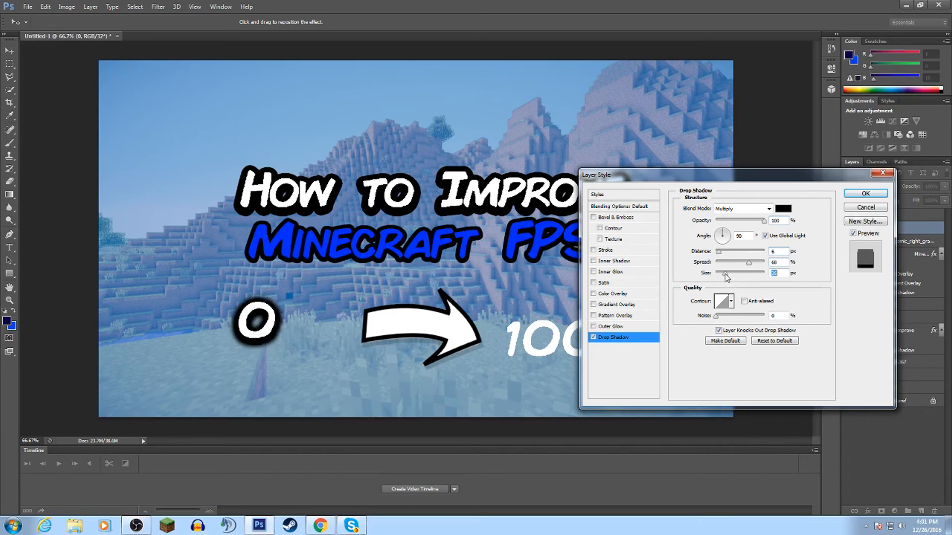
pyautogui.click(866, 194)
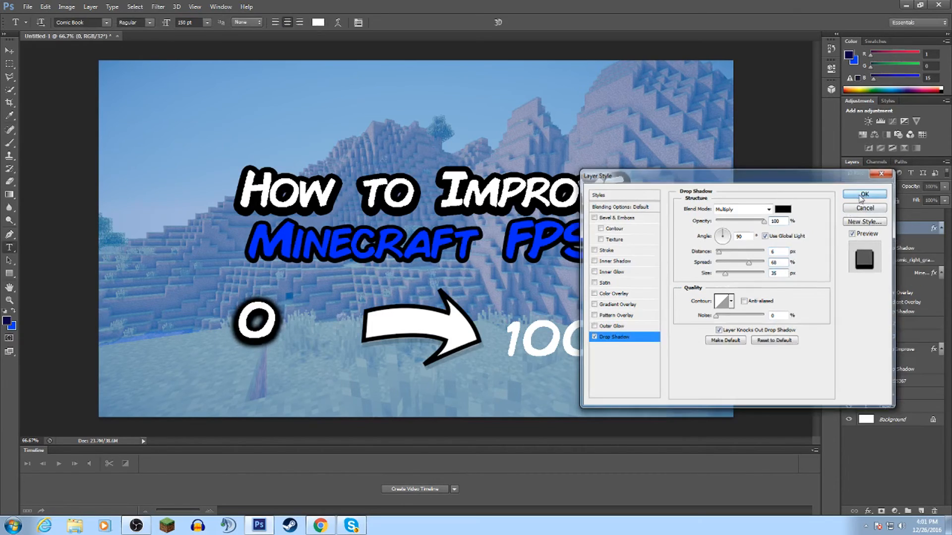
# - Give the "1000" text layer a drop shadow with 100% opacity, 71% spread and an increased size, and apply the style
pyautogui.rightClick(887, 215)
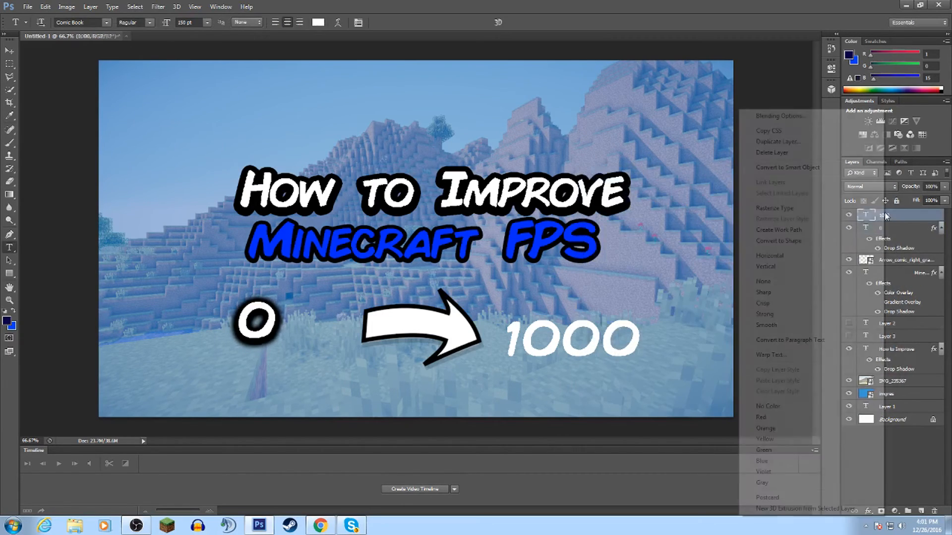
pyautogui.click(798, 116)
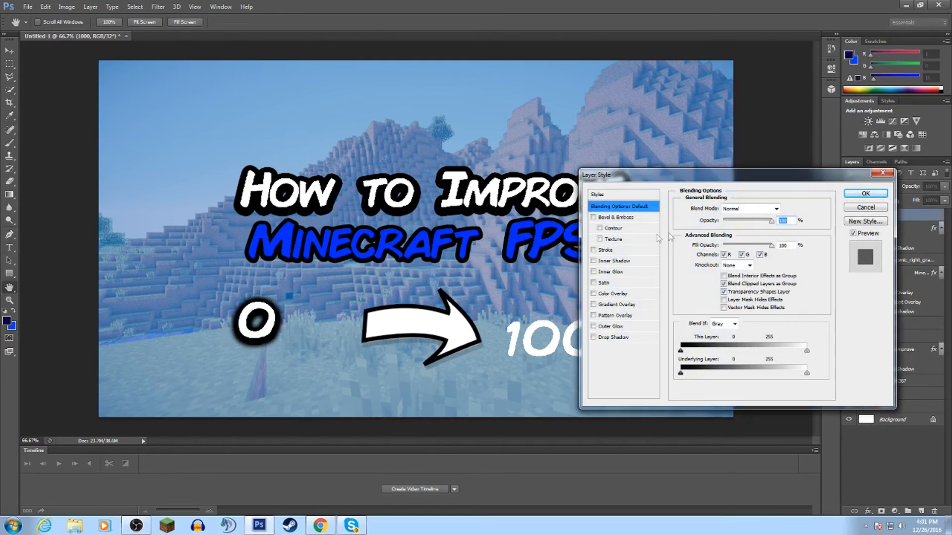
pyautogui.click(614, 339)
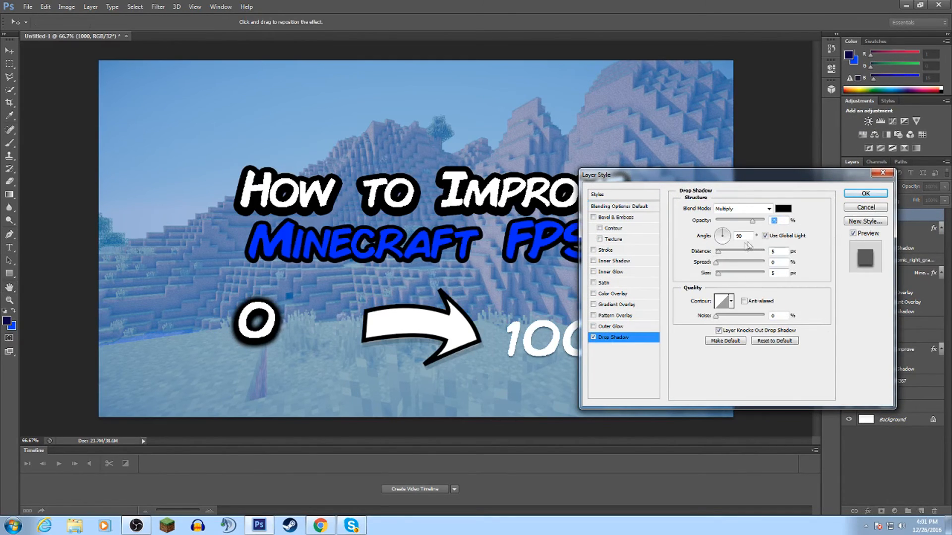
pyautogui.moveTo(752, 221); pyautogui.dragTo(766, 220)
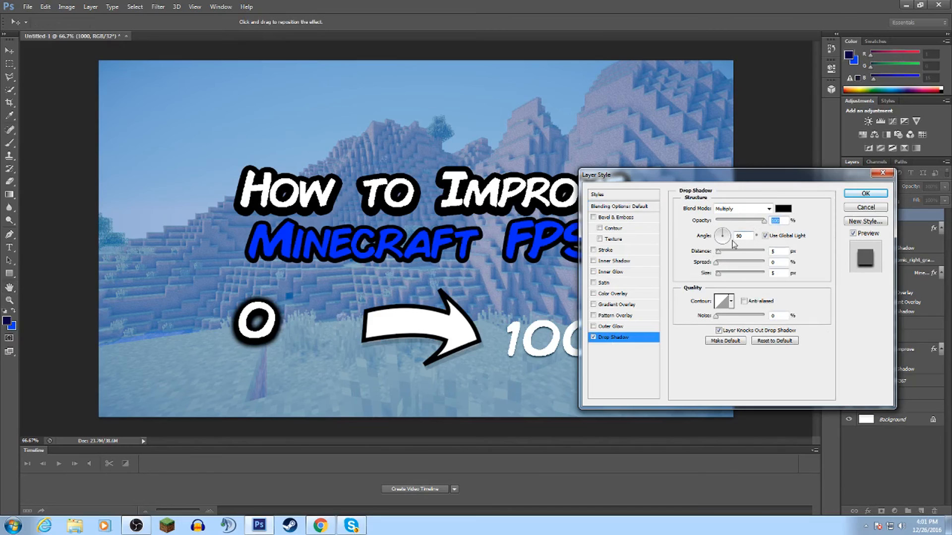
pyautogui.moveTo(717, 262); pyautogui.dragTo(726, 281)
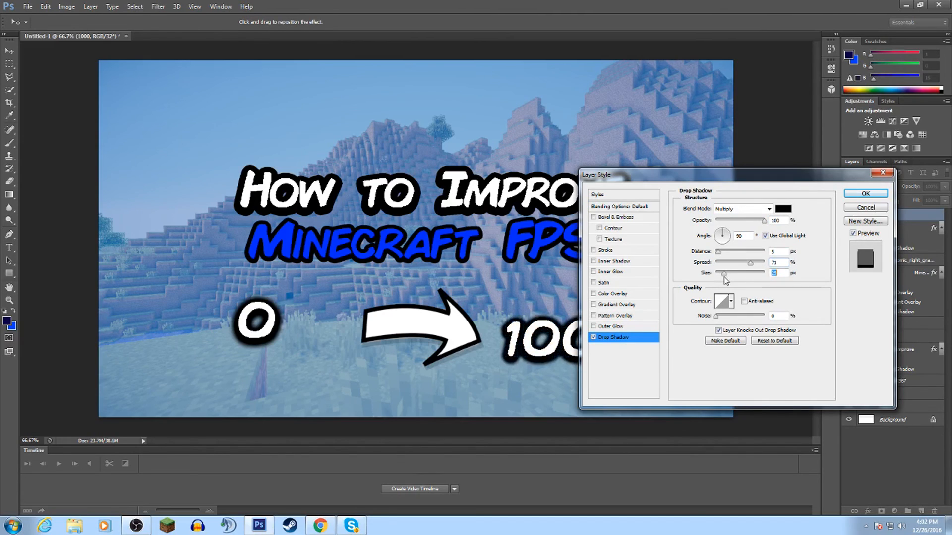
pyautogui.click(872, 193)
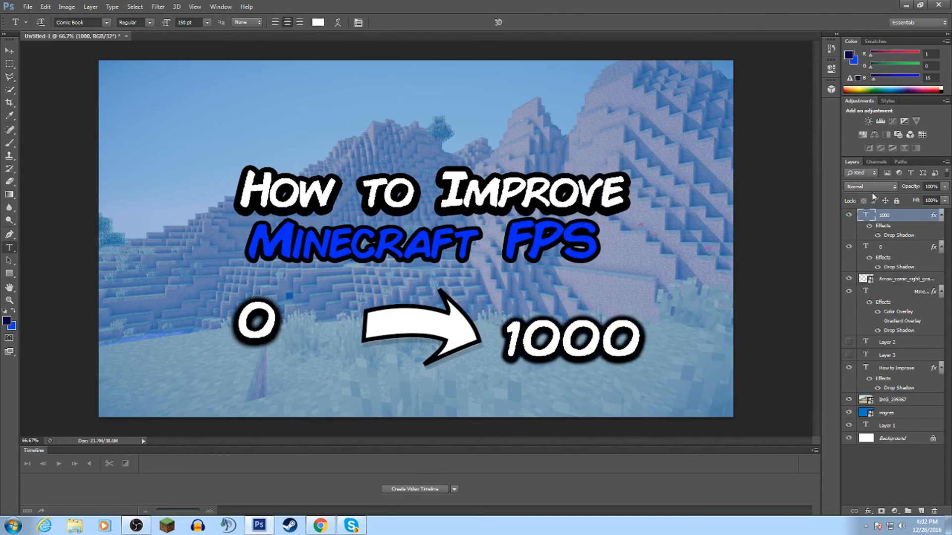